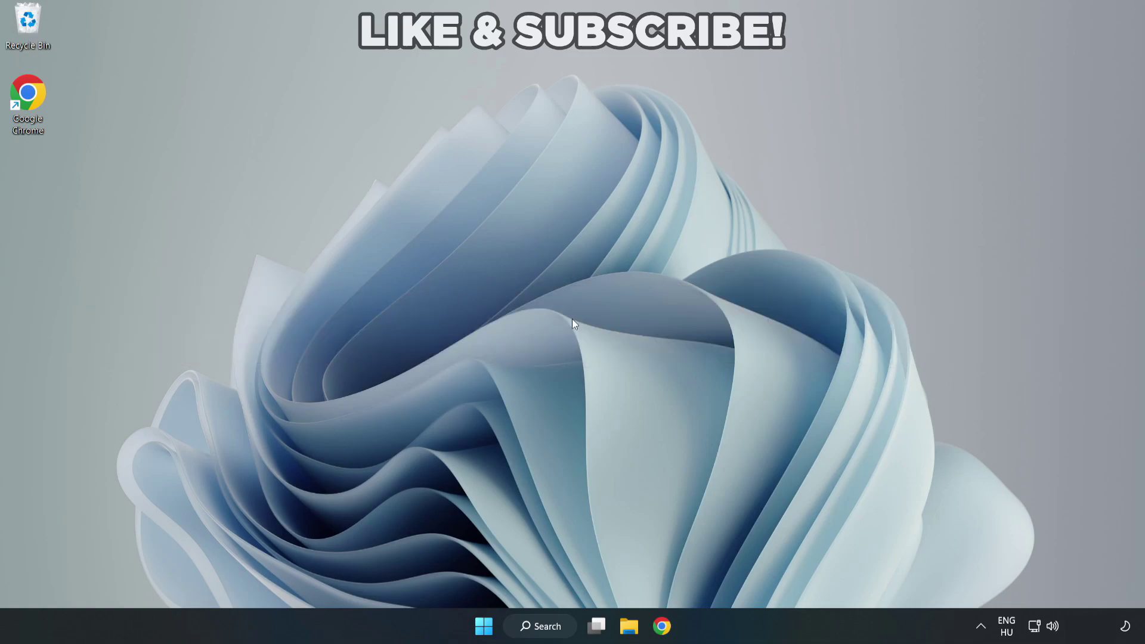
# Search Windows for 'device manager'.
pyautogui.click(545, 631)
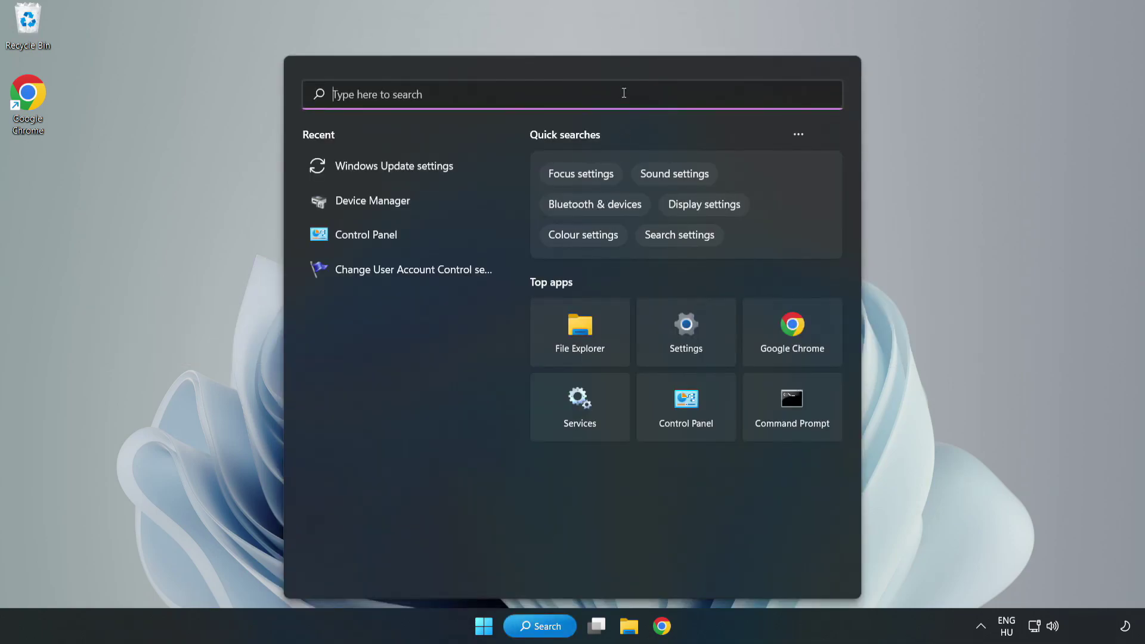
pyautogui.write('devic')
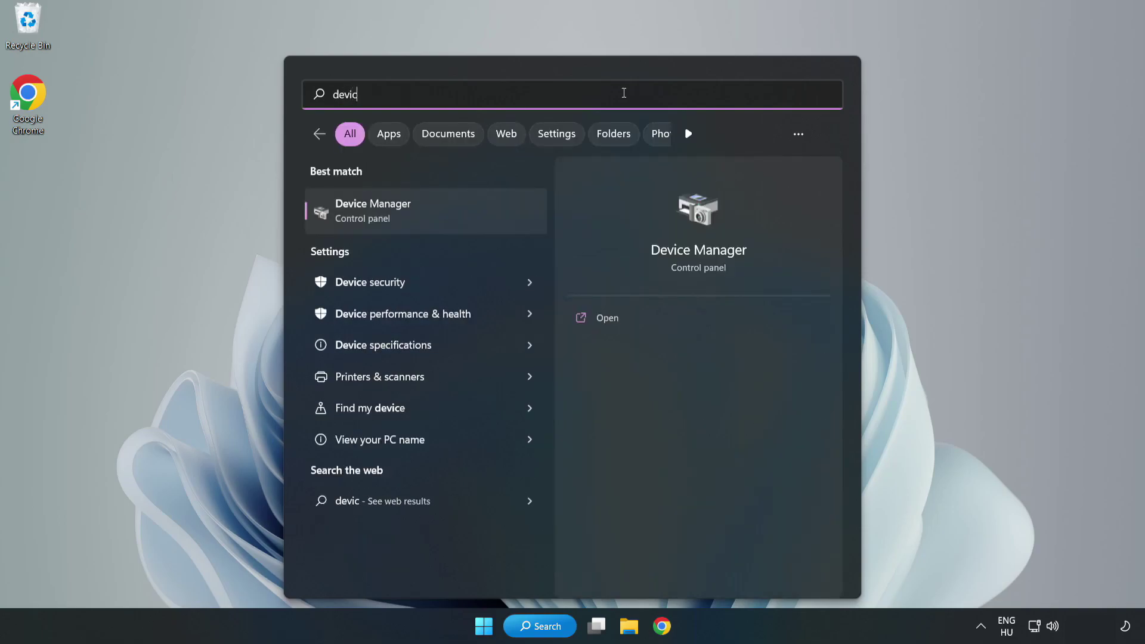
pyautogui.write('e manager')
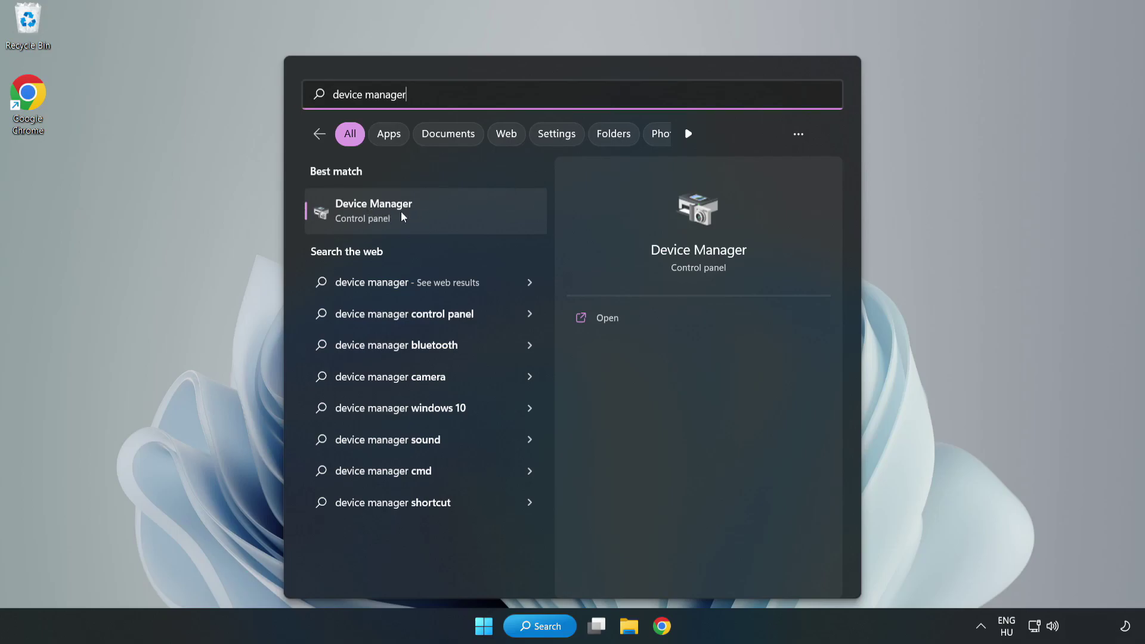
# Open Device Manager, center its window, and expand Display adapters.
pyautogui.click(425, 218)
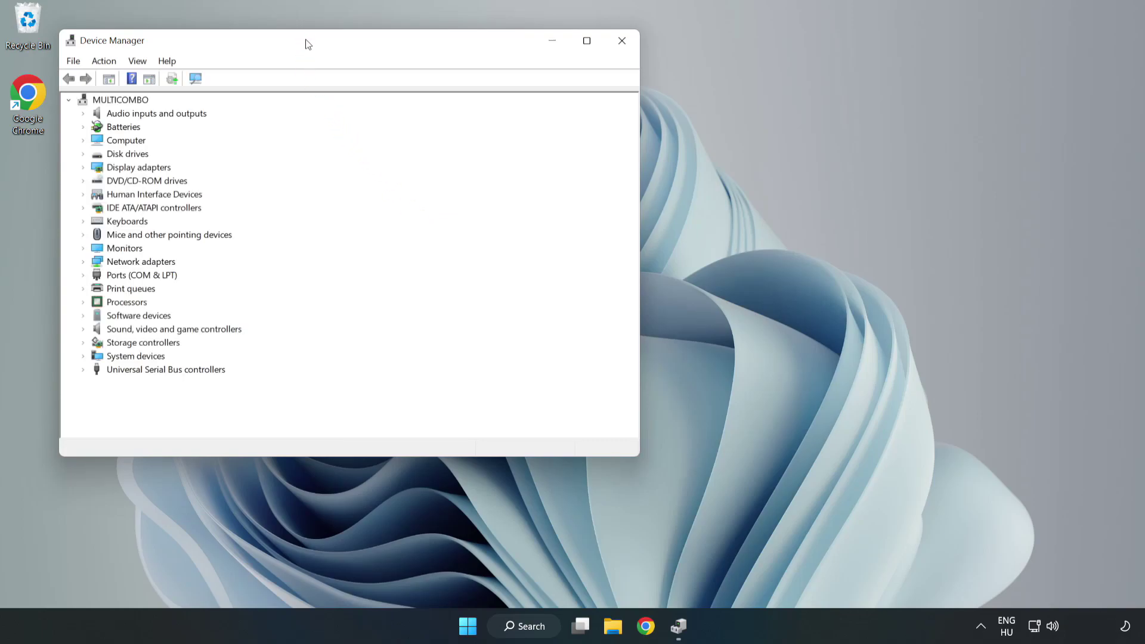
pyautogui.moveTo(306, 44); pyautogui.dragTo(510, 102)
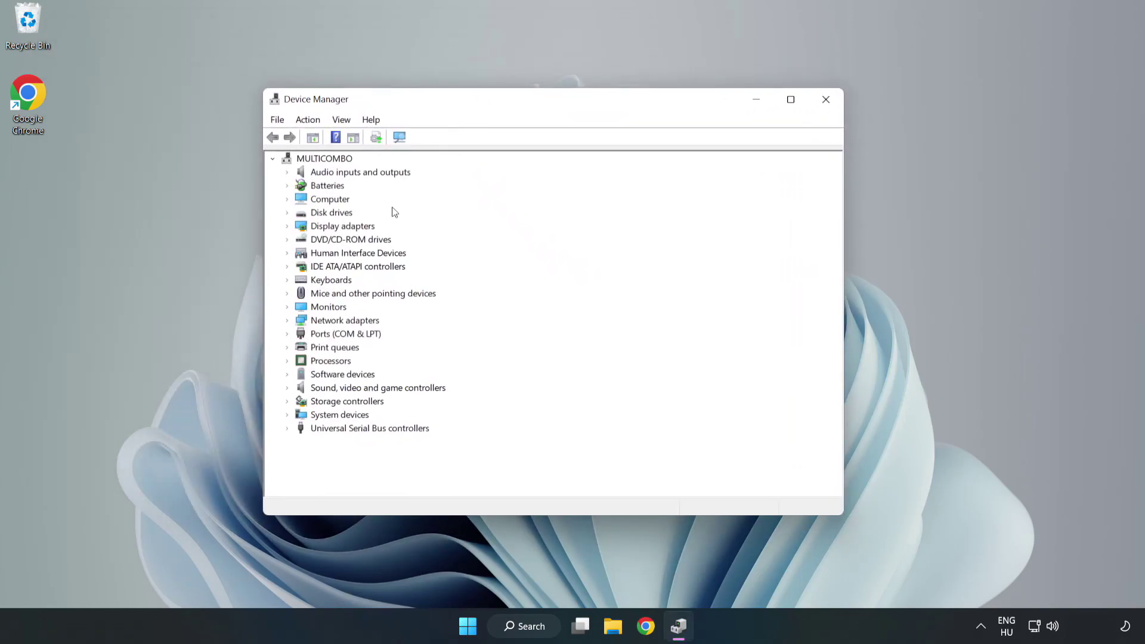
pyautogui.click(308, 227)
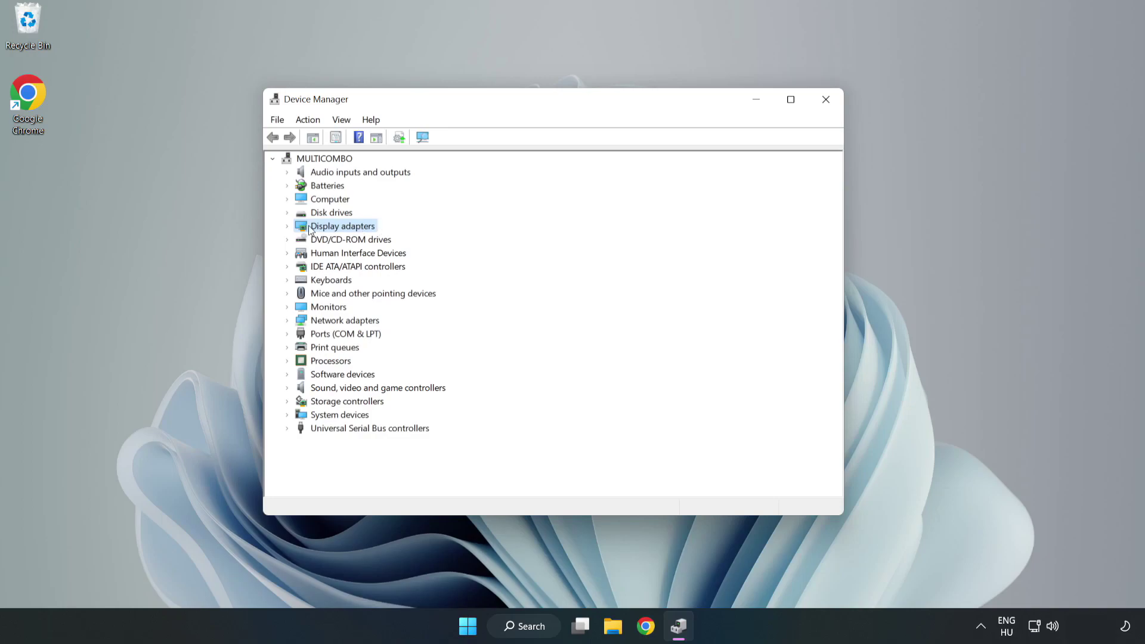
pyautogui.click(287, 227)
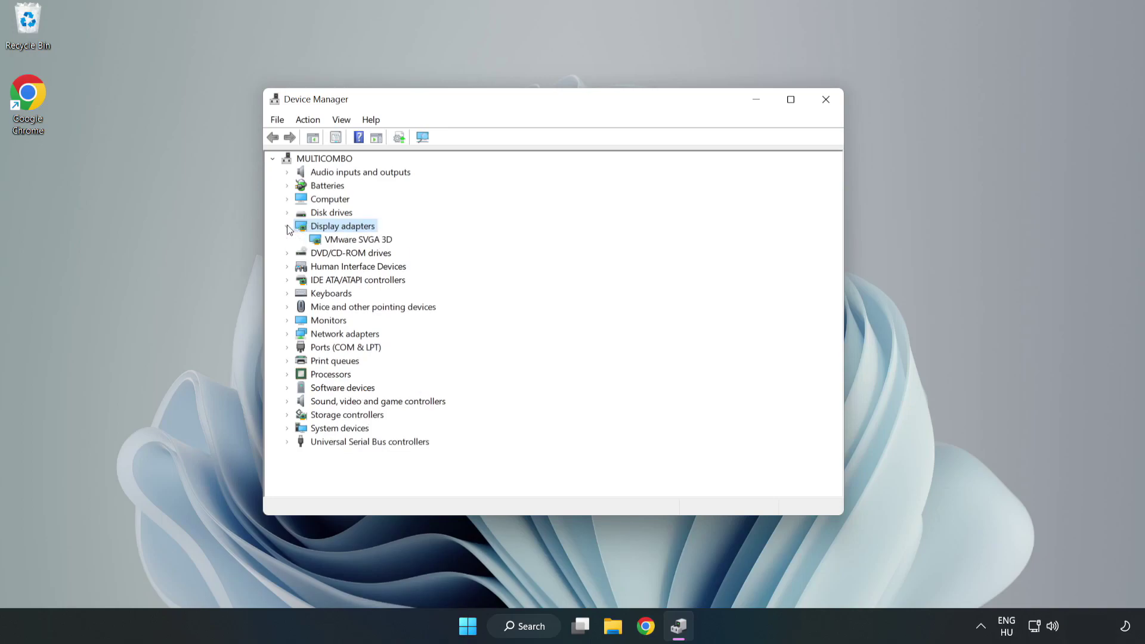
# Automatically search for a VMware SVGA 3D driver; the best one is already installed.
pyautogui.click(319, 239)
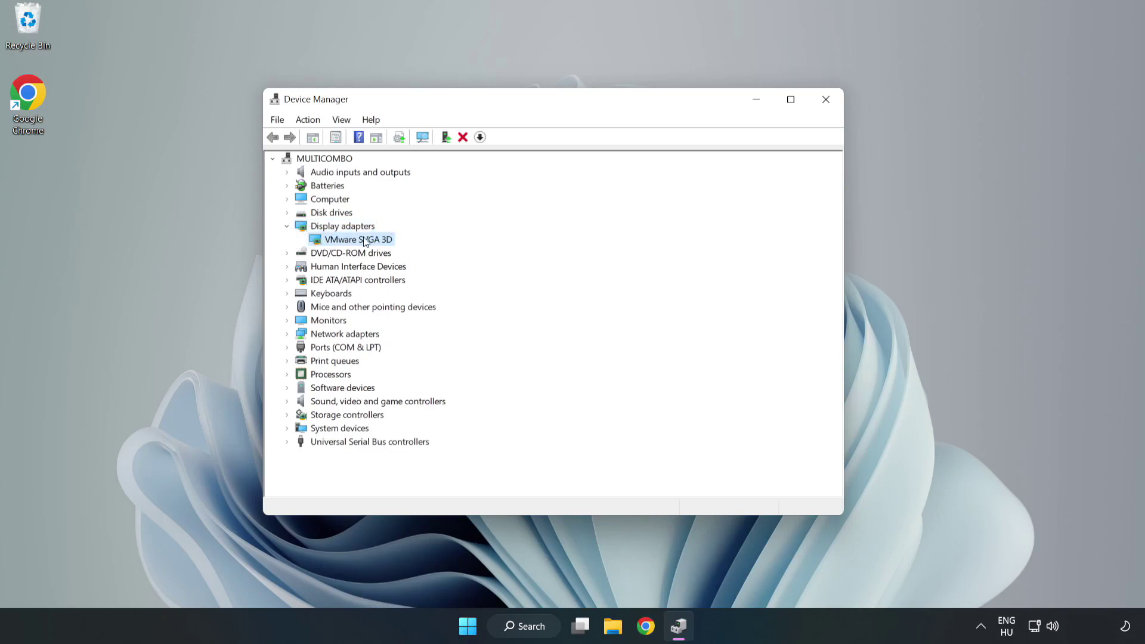
pyautogui.rightClick(356, 245)
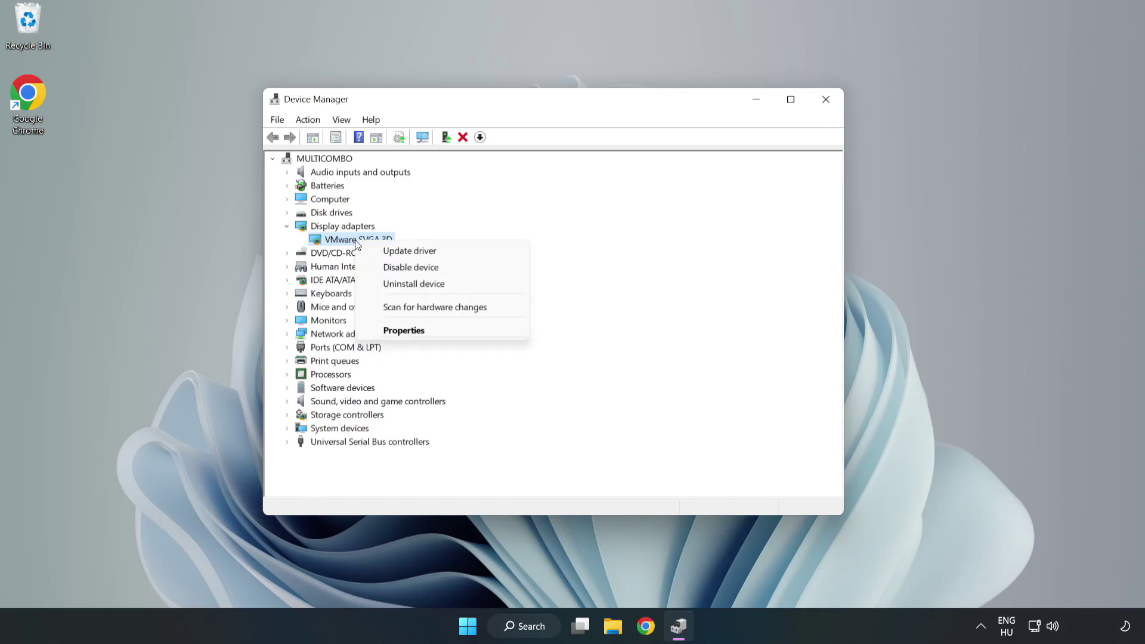
pyautogui.click(444, 257)
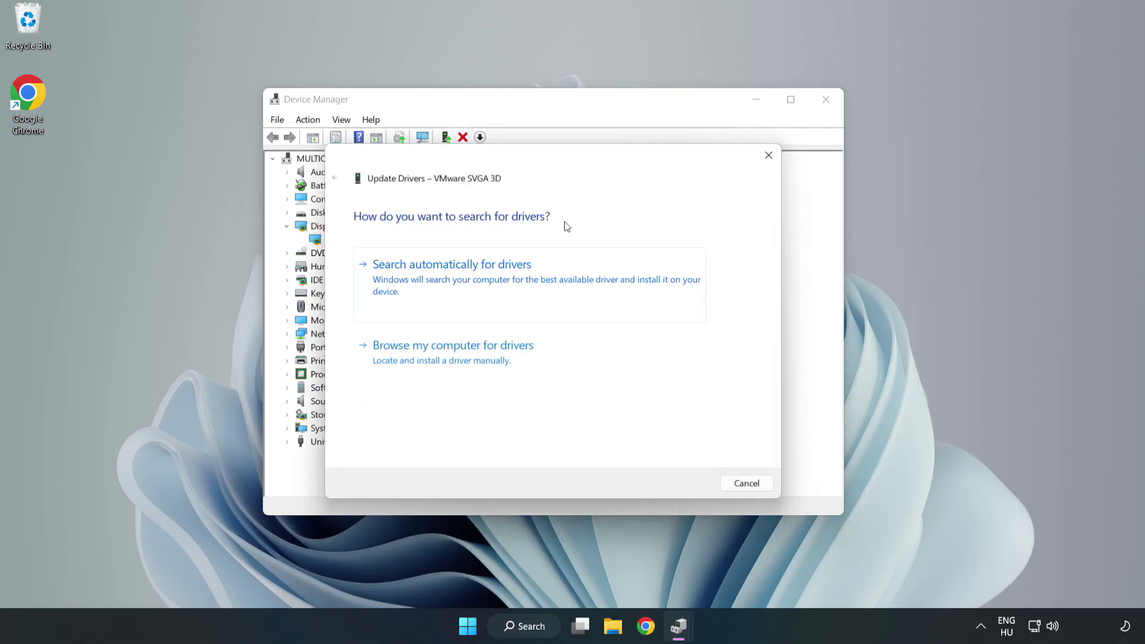
pyautogui.click(456, 279)
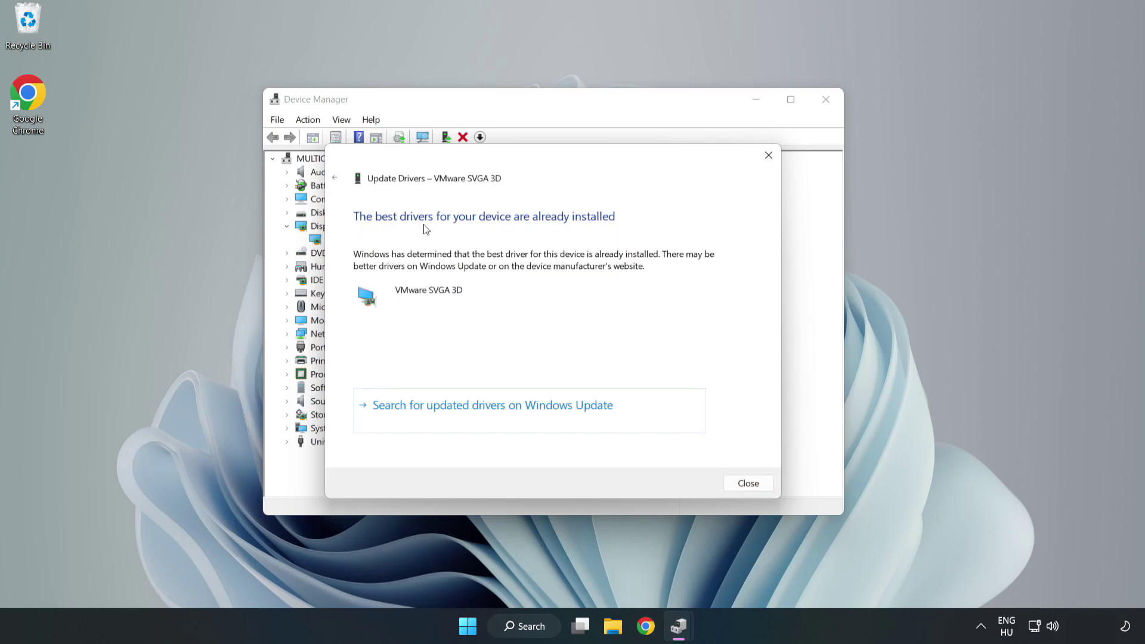
pyautogui.click(750, 485)
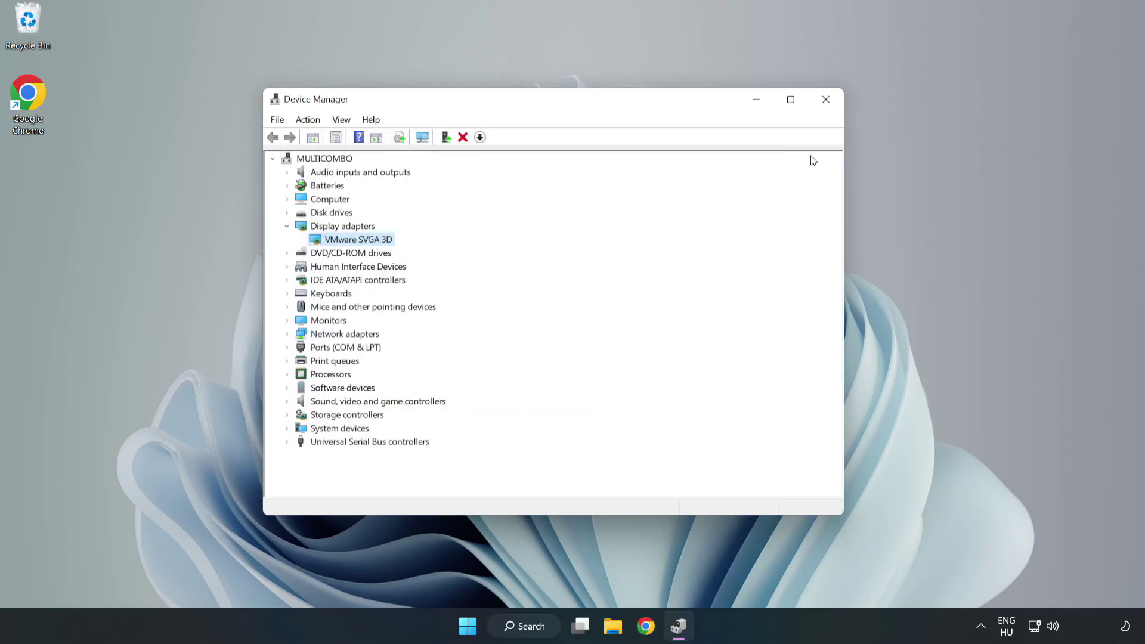
# Close Device Manager and search Windows for 'updates'.
pyautogui.click(826, 100)
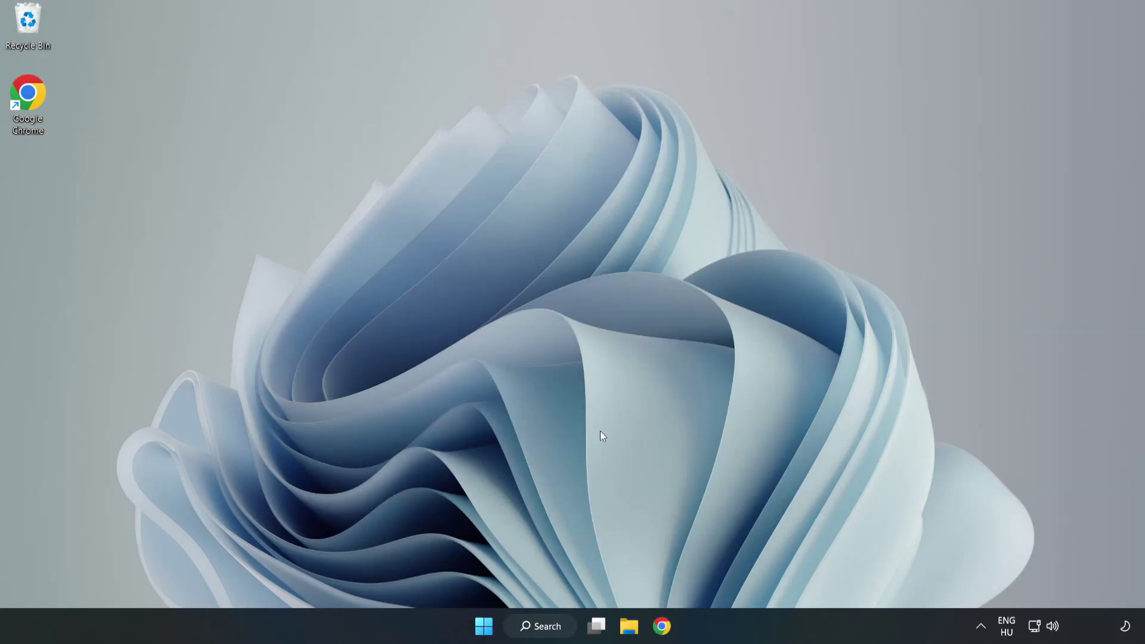
pyautogui.click(544, 627)
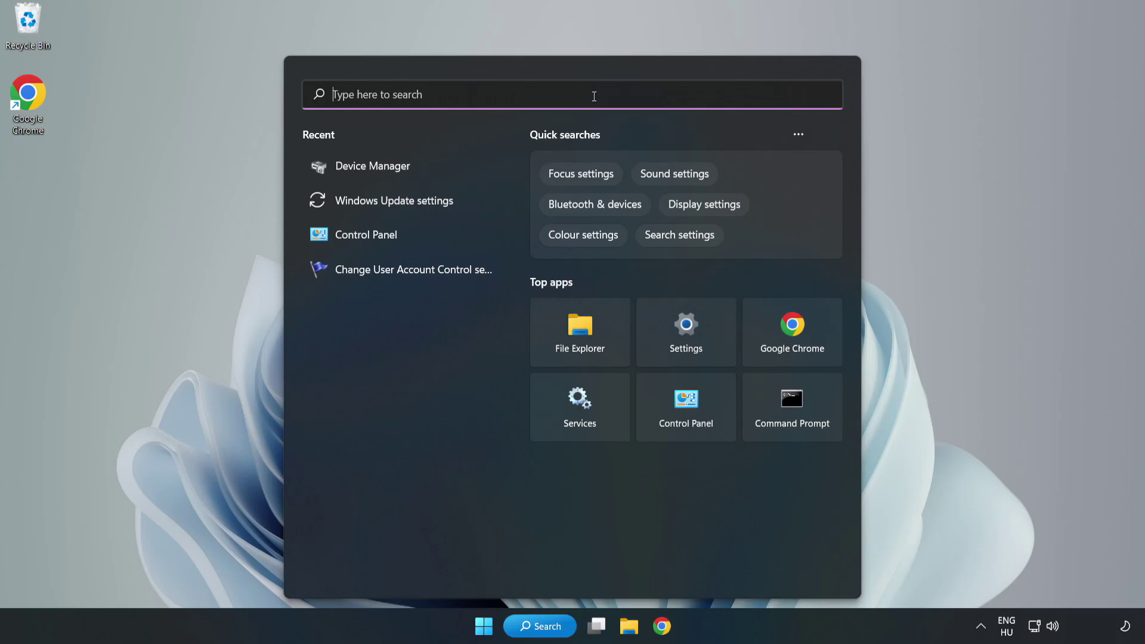
pyautogui.write('updates')
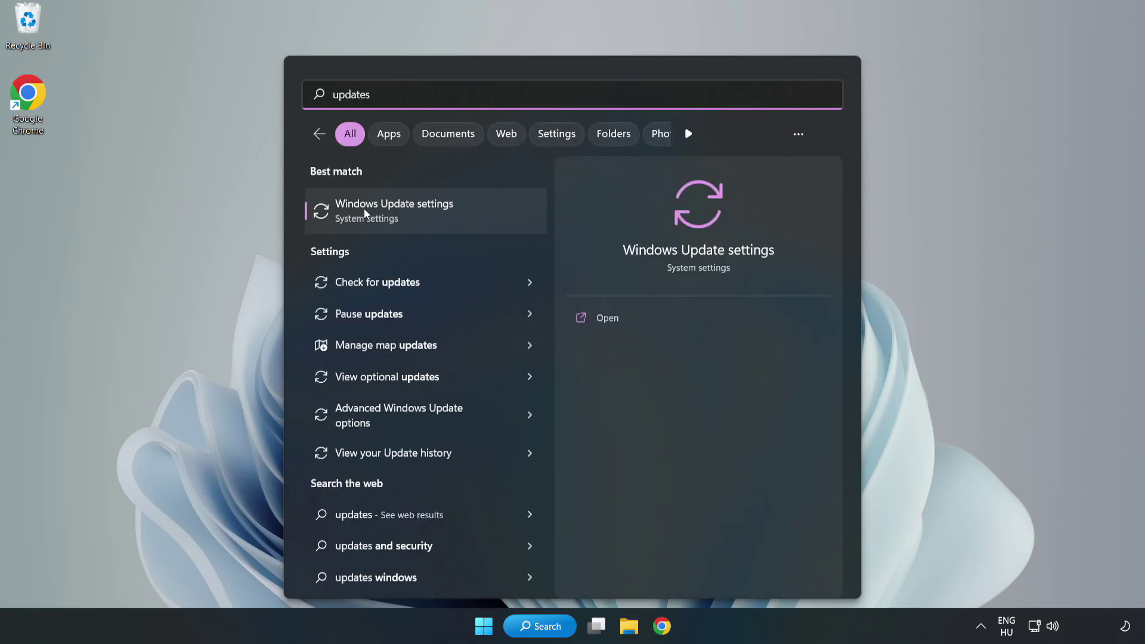
# Check for updates in maximized Windows Update settings, then close Settings.
pyautogui.click(409, 217)
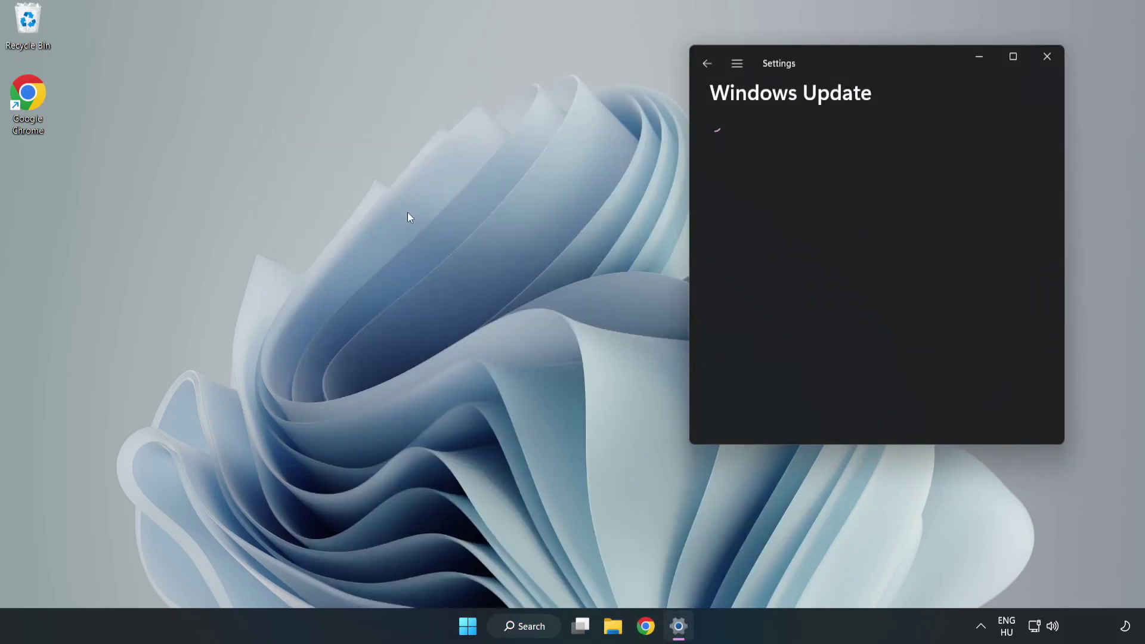
pyautogui.click(1013, 56)
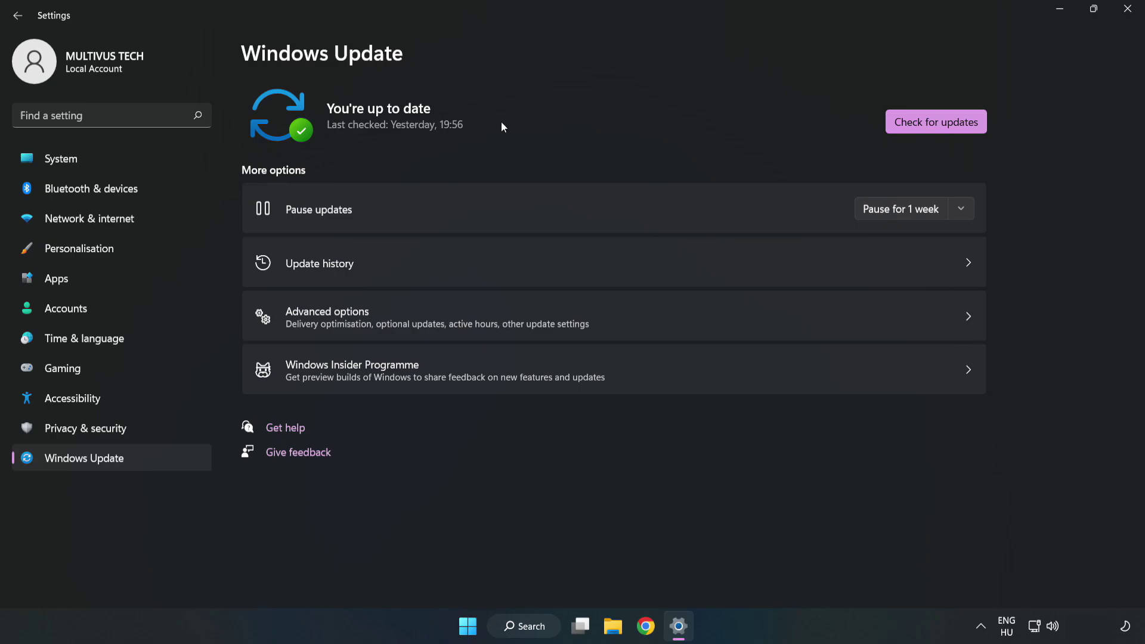
pyautogui.click(940, 124)
pyautogui.click(1129, 14)
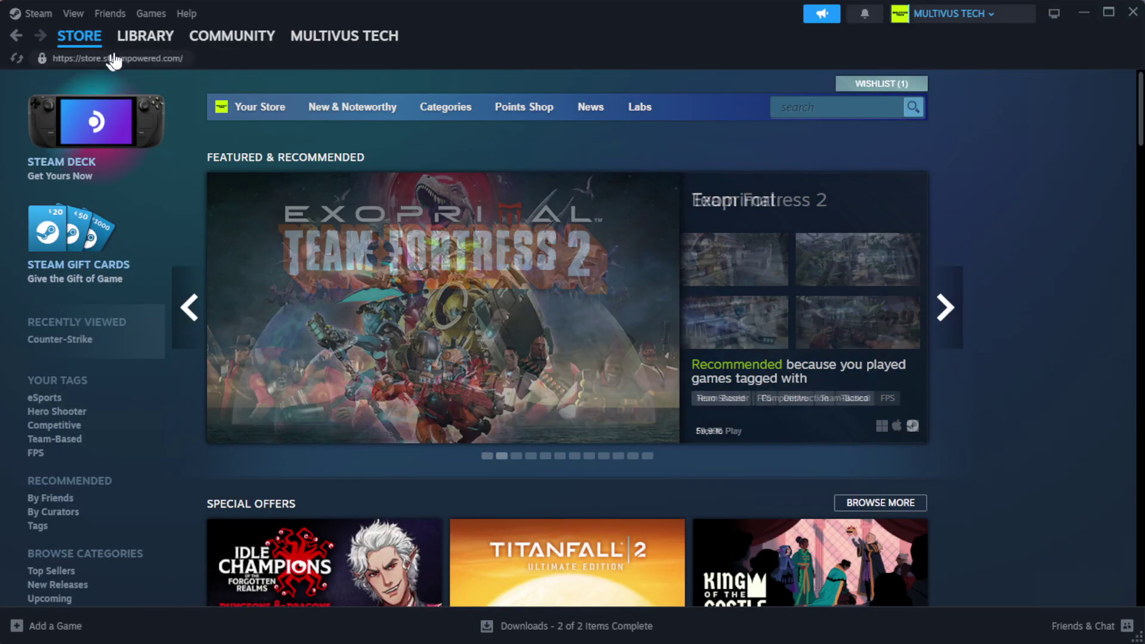
# Show Steam's Library home and bring up the menu for YOUR NOT WORKING GAME.
pyautogui.moveTo(151, 44)
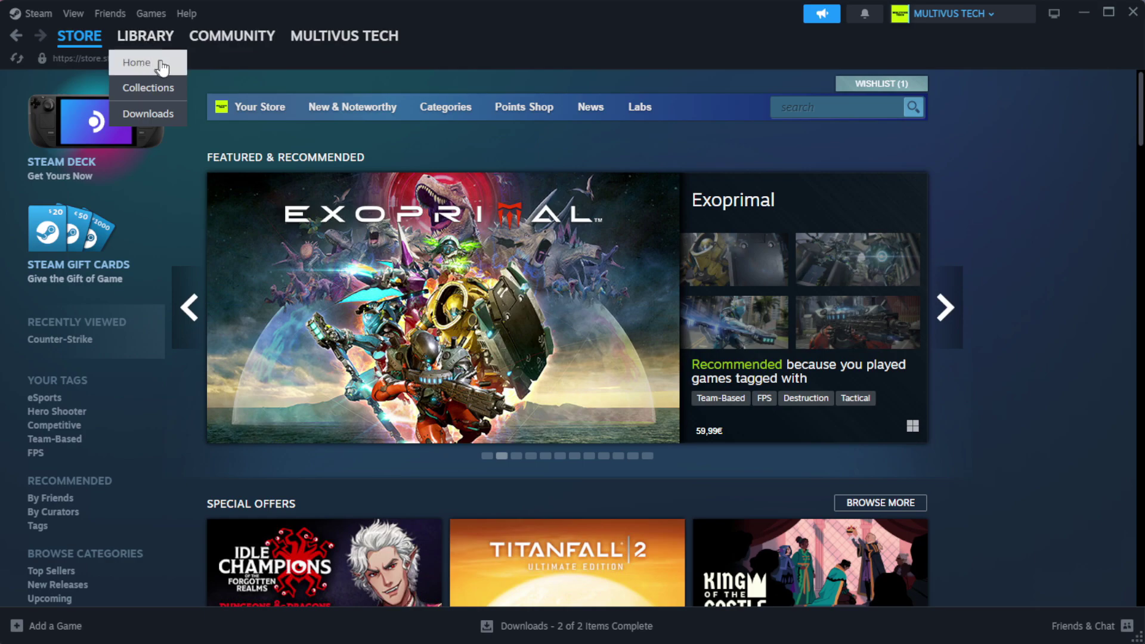
pyautogui.click(164, 63)
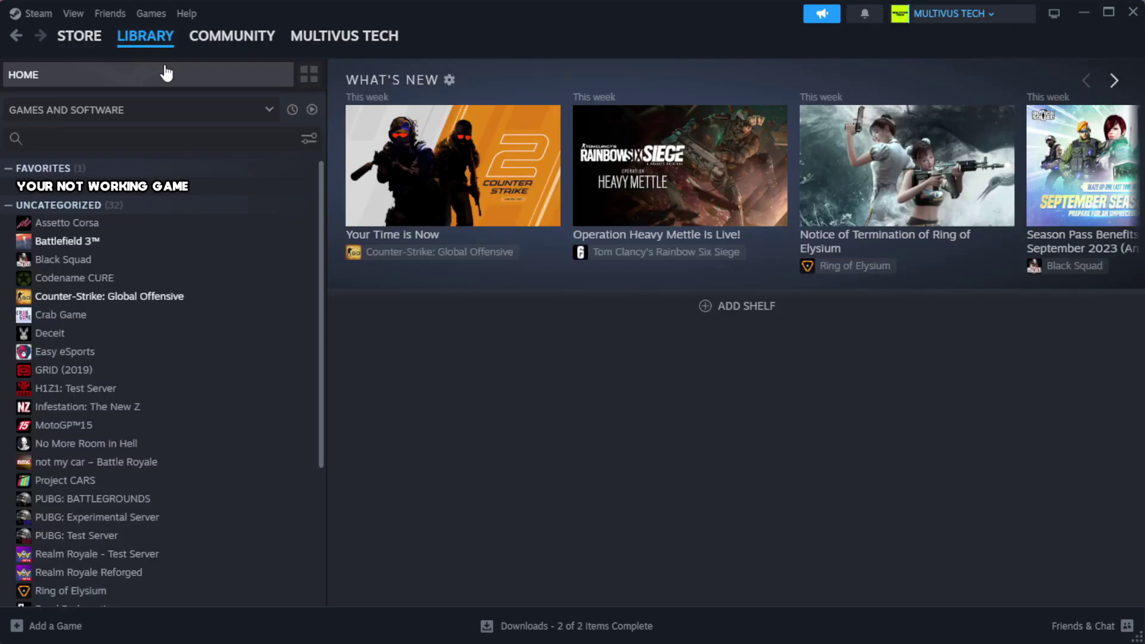
pyautogui.rightClick(281, 190)
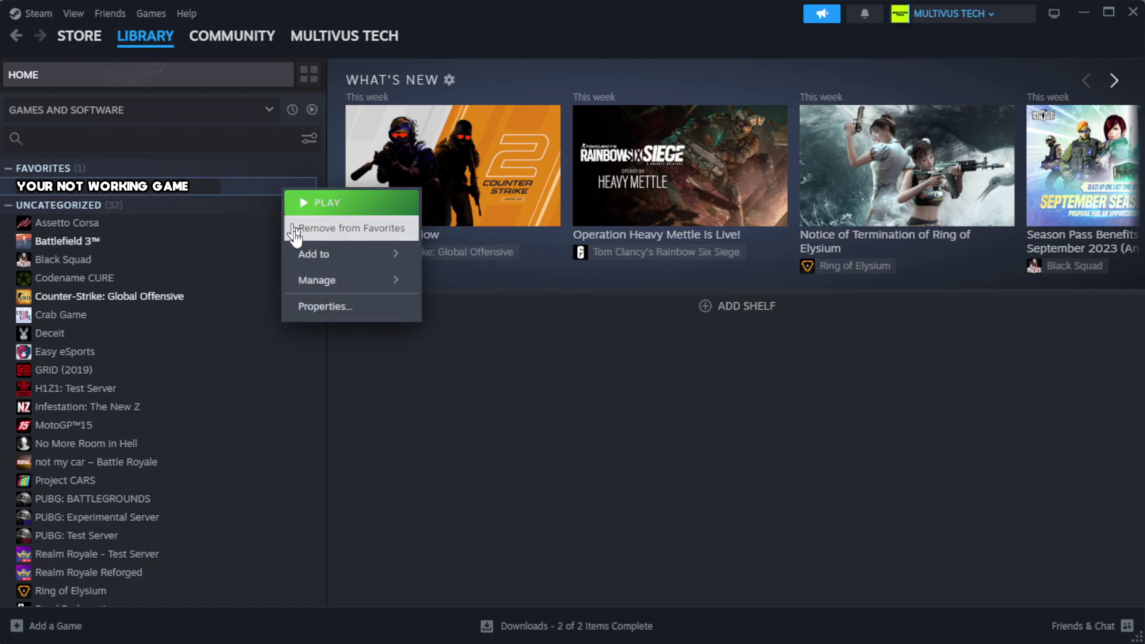
# Verify YOUR NOT WORKING GAME's installed files from its Properties; all 1039 files validate.
pyautogui.click(361, 309)
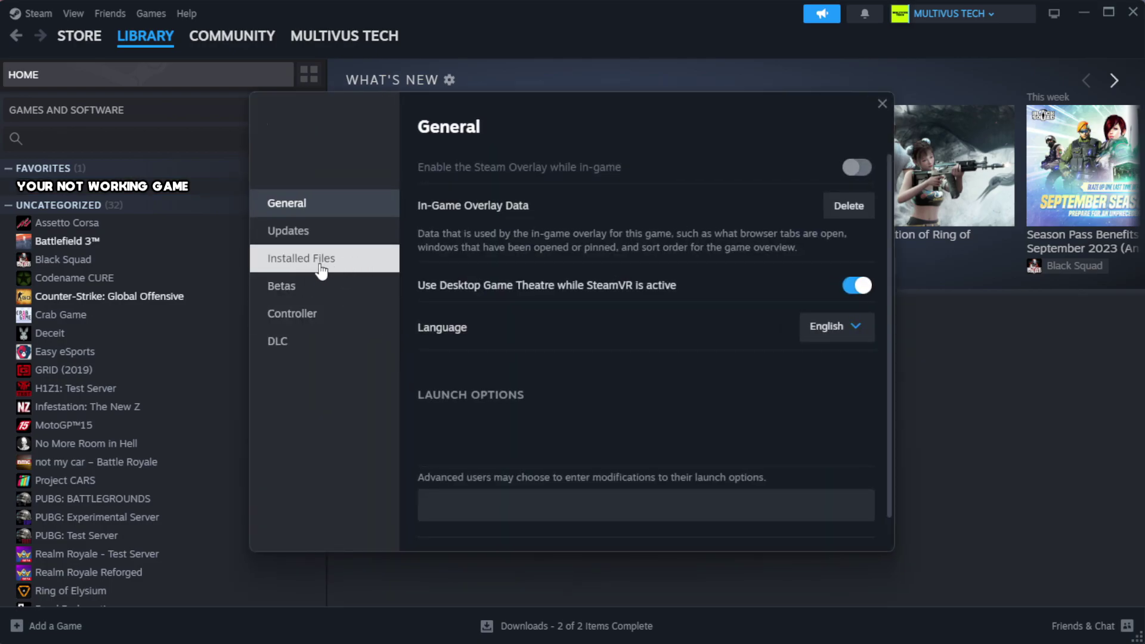
pyautogui.click(376, 271)
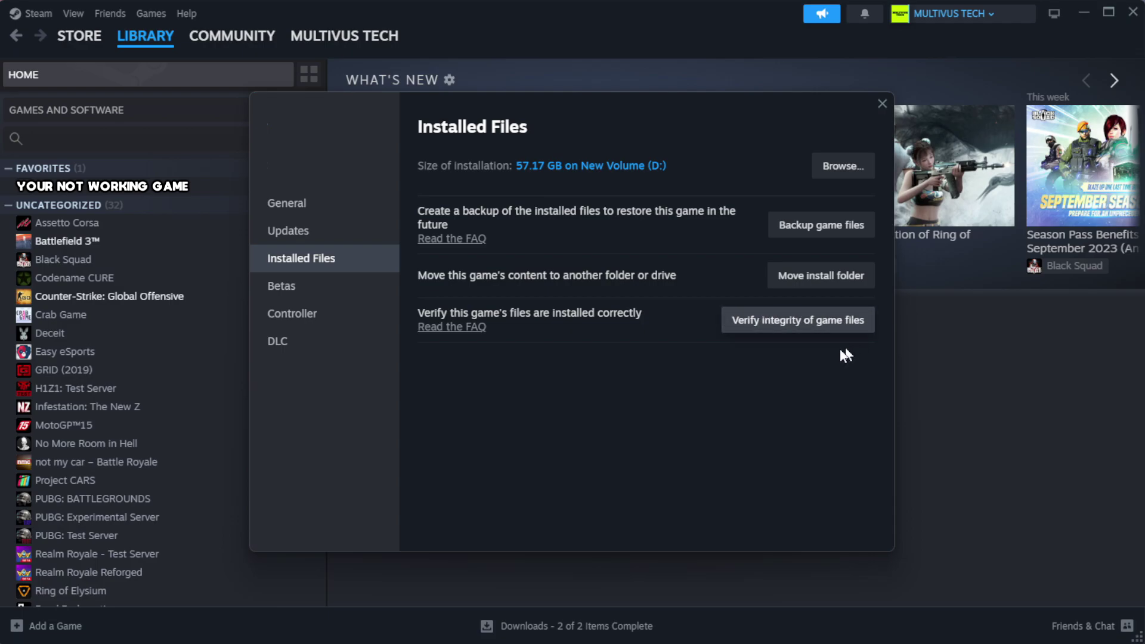
pyautogui.click(806, 331)
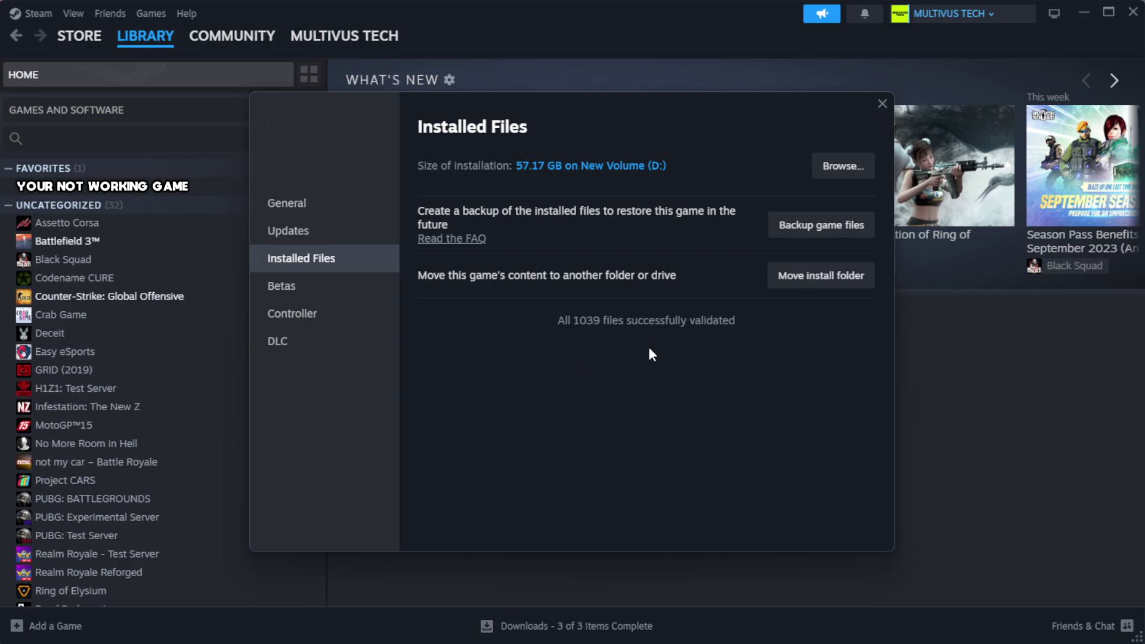
# Open the game's install folder and bring up the YOUR NOT WORKING GAME shortcut's properties.
pyautogui.click(842, 167)
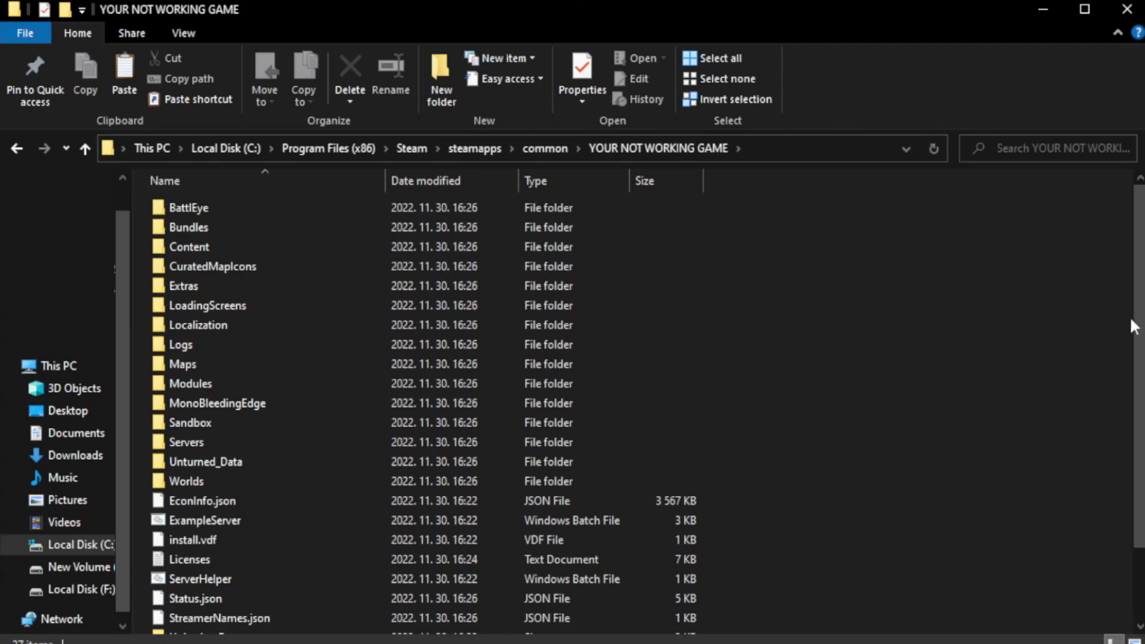
pyautogui.scroll(-2, 1133, 325)
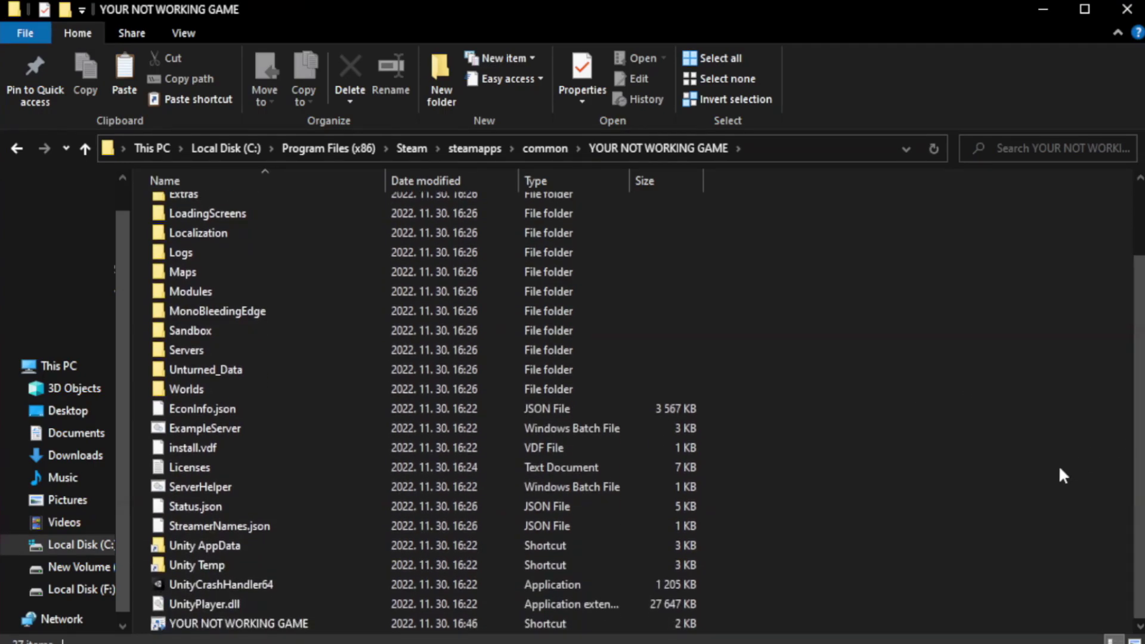
pyautogui.click(417, 624)
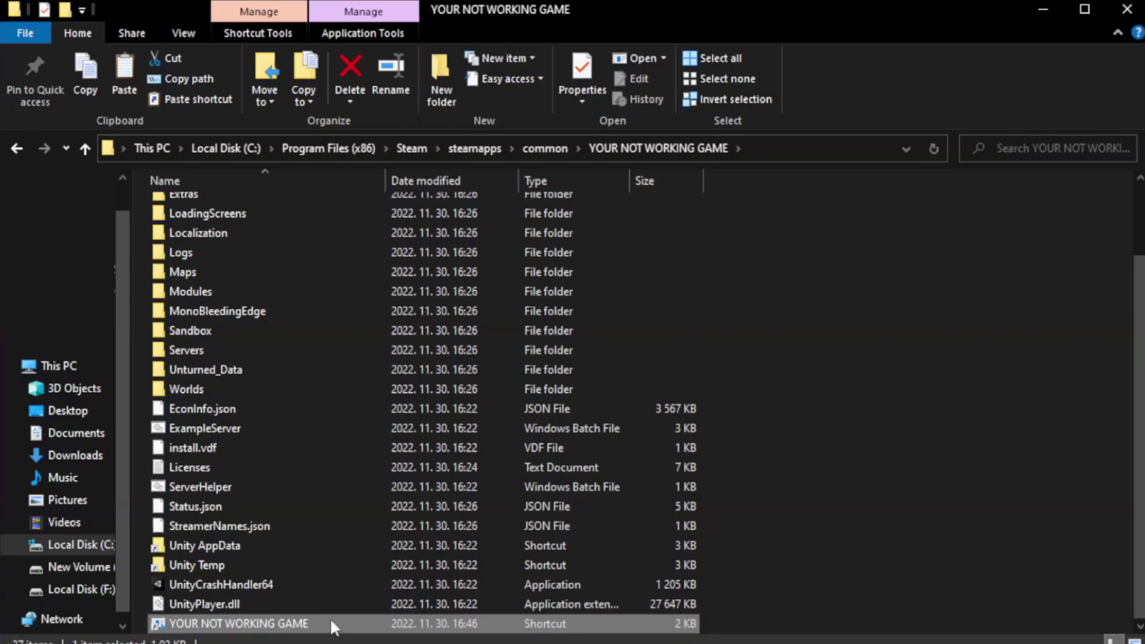
pyautogui.rightClick(381, 624)
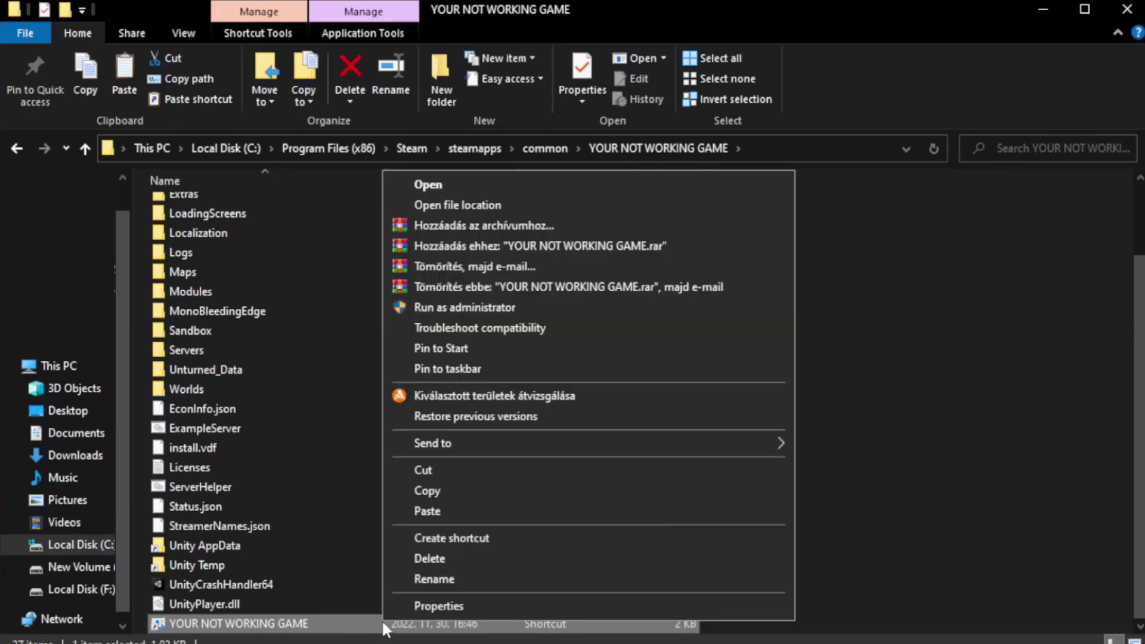
pyautogui.click(584, 607)
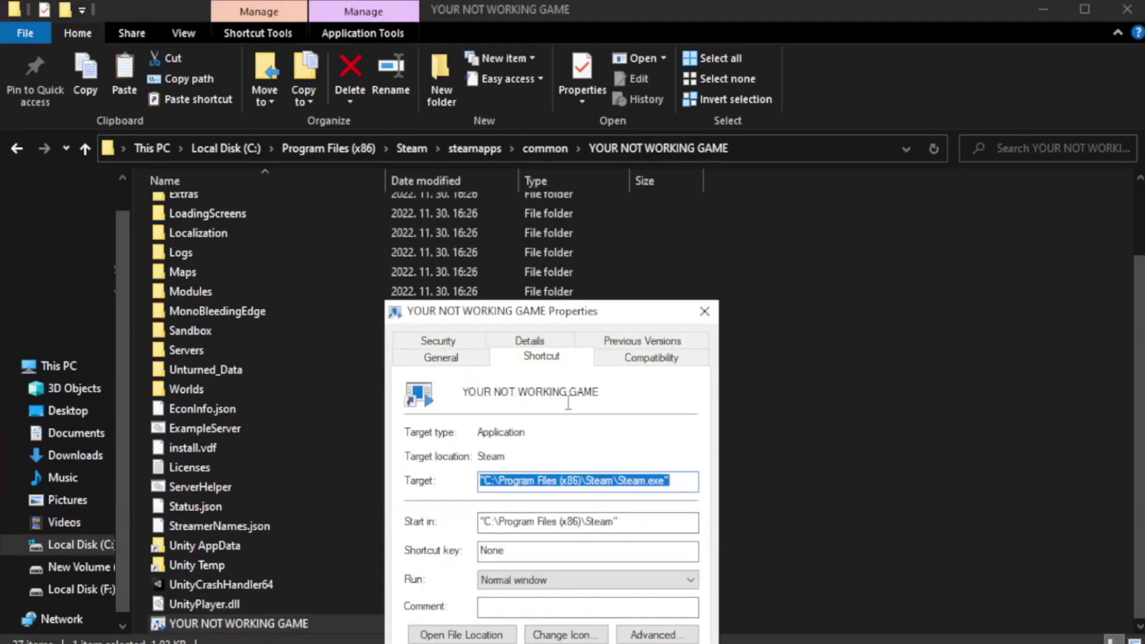
pyautogui.moveTo(575, 319); pyautogui.dragTo(575, 119)
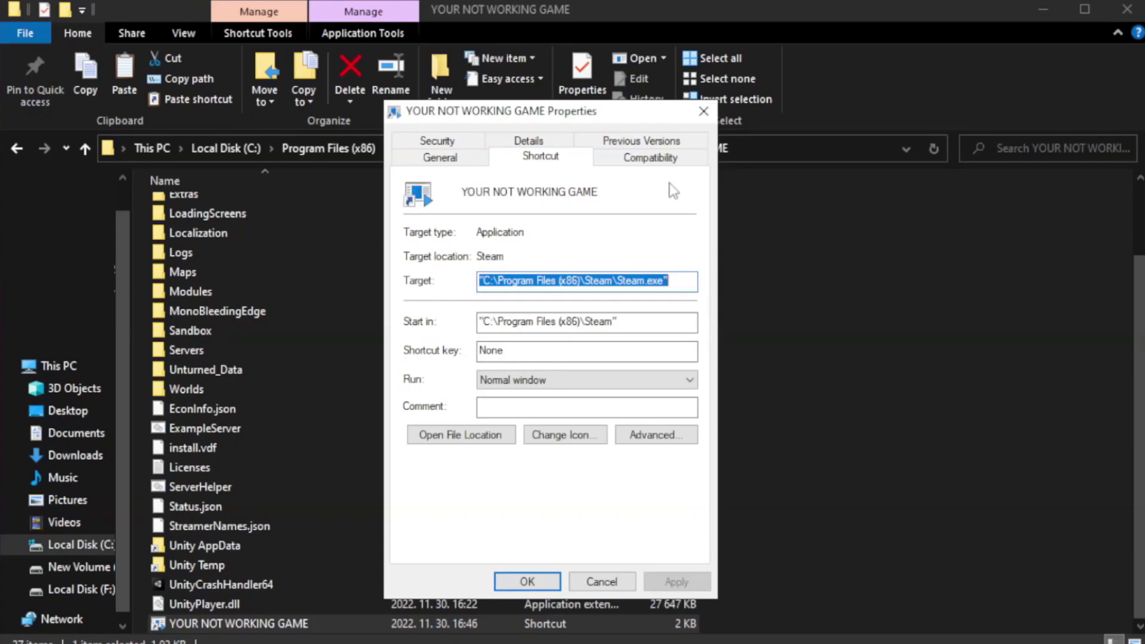
# Set the shortcut to Windows 8 compatibility mode, fullscreen optimizations disabled, run as administrator.
pyautogui.click(648, 158)
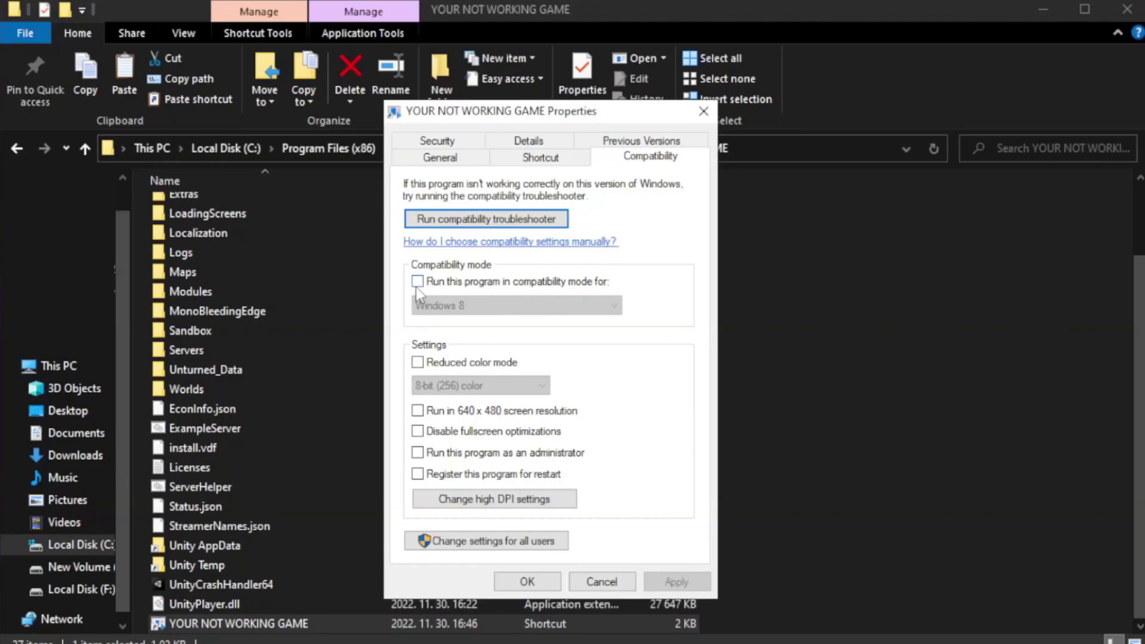
pyautogui.click(455, 286)
pyautogui.click(517, 305)
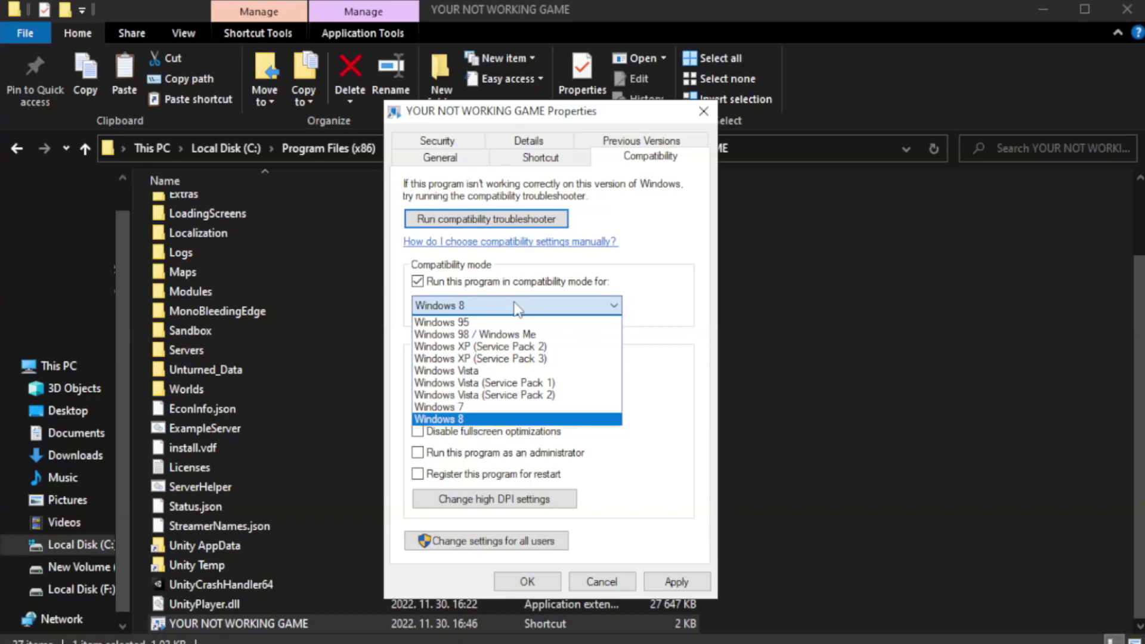
pyautogui.click(486, 420)
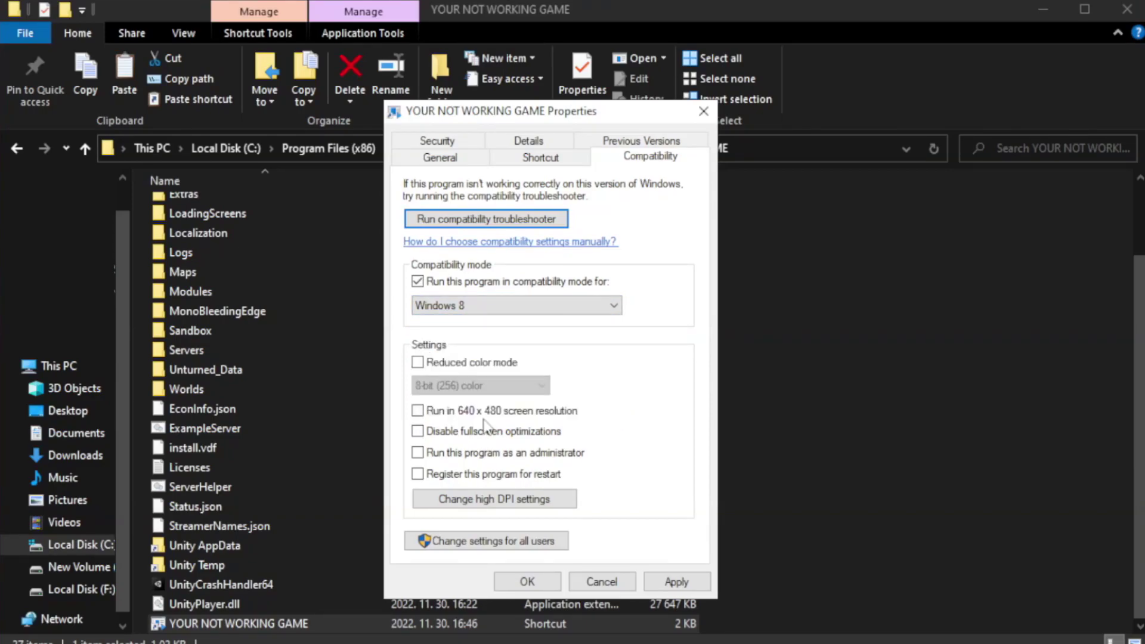
pyautogui.click(447, 441)
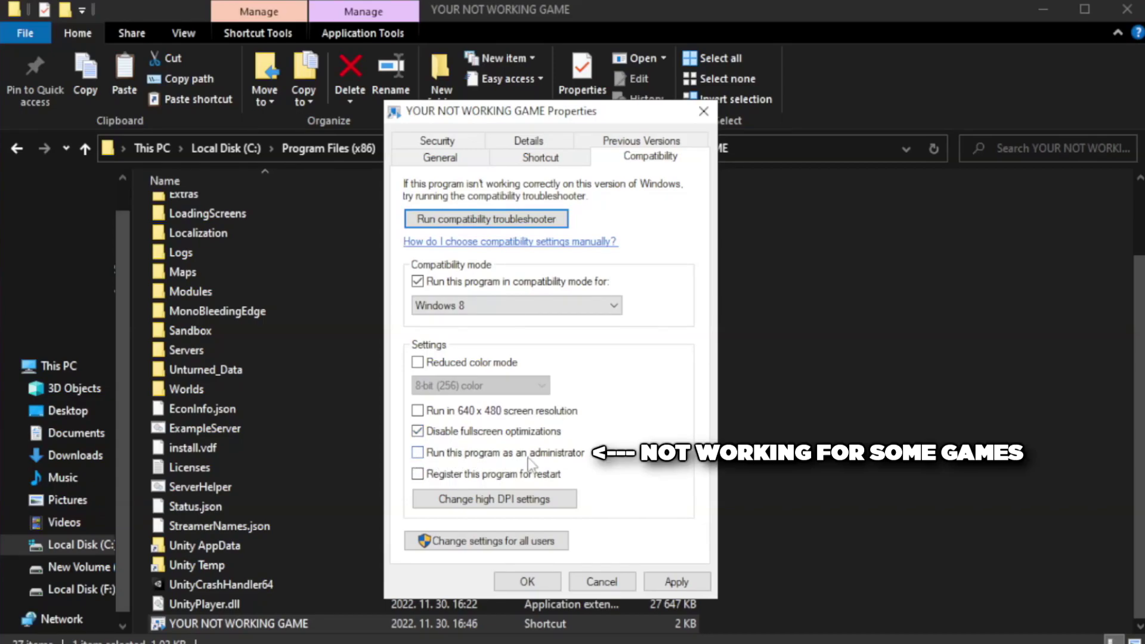
pyautogui.click(448, 460)
pyautogui.click(677, 579)
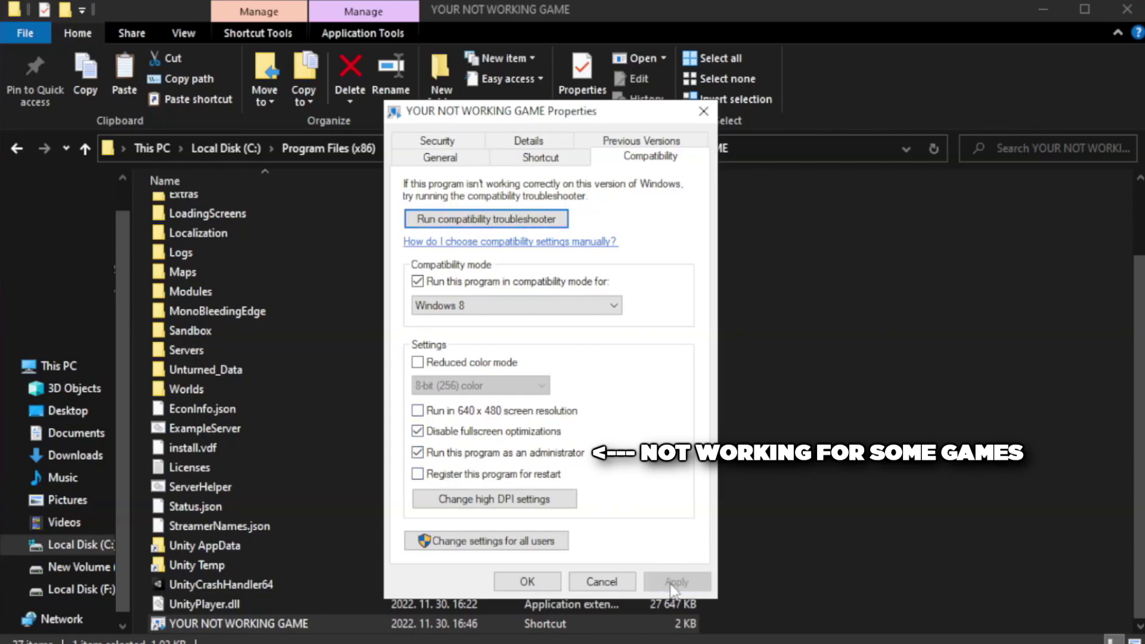
pyautogui.click(525, 584)
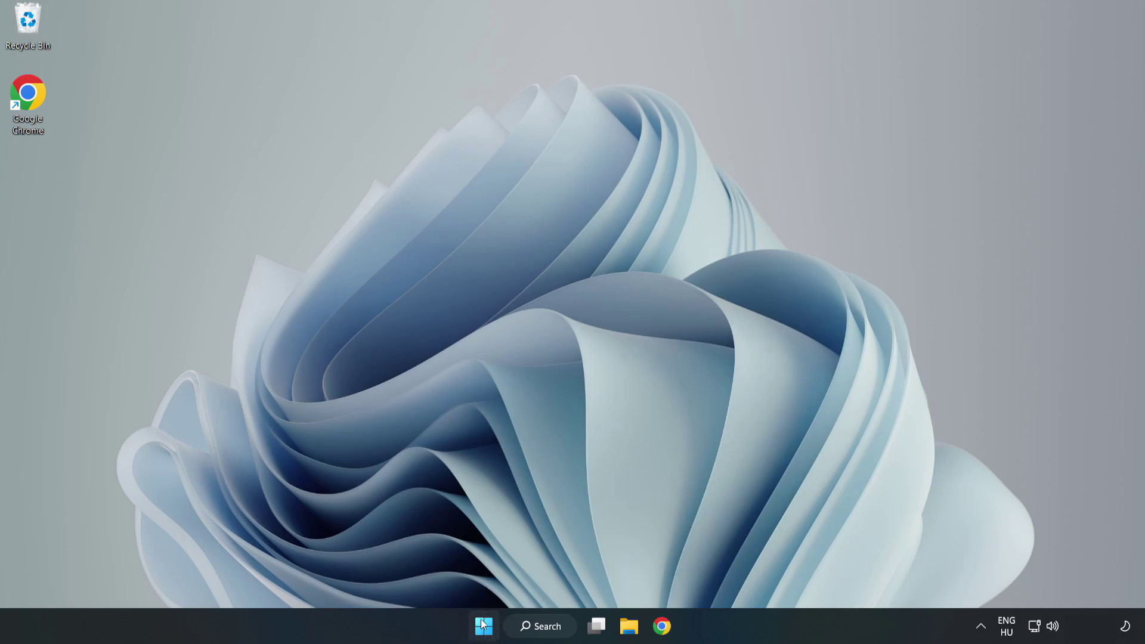
# Launch Task Manager from the Start quick menu and show its Startup apps list.
pyautogui.rightClick(486, 631)
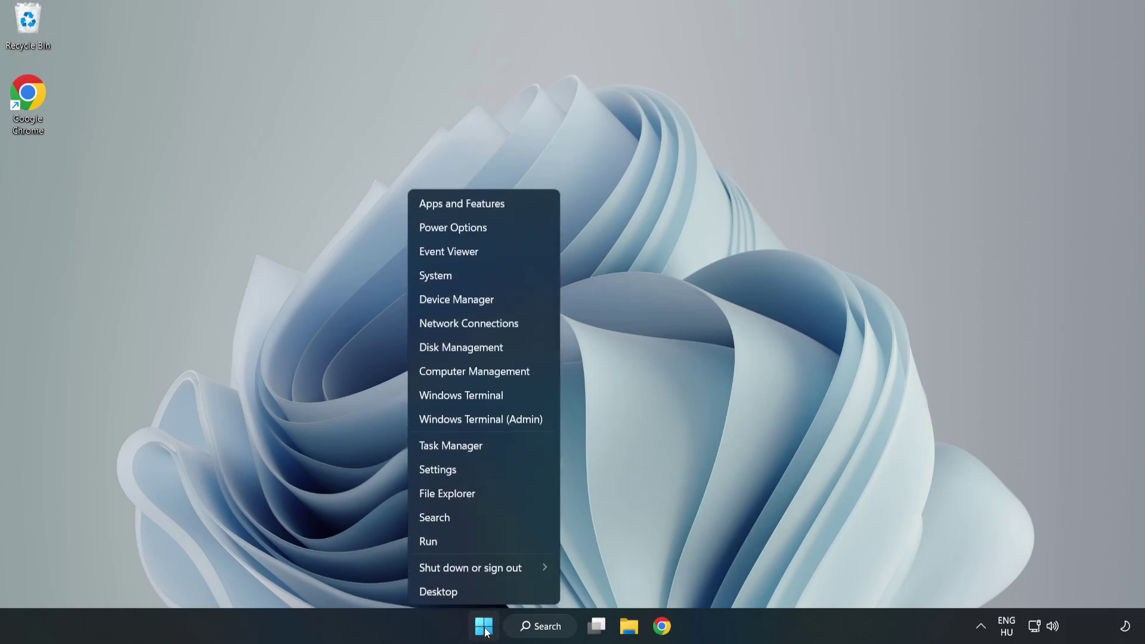
pyautogui.click(482, 449)
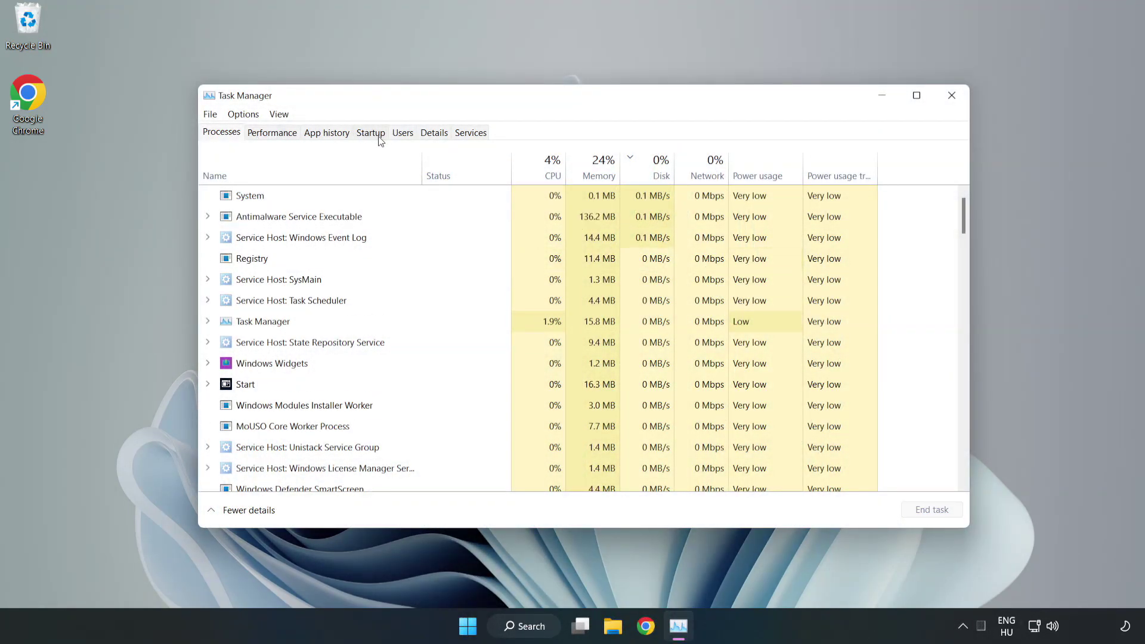
pyautogui.click(373, 136)
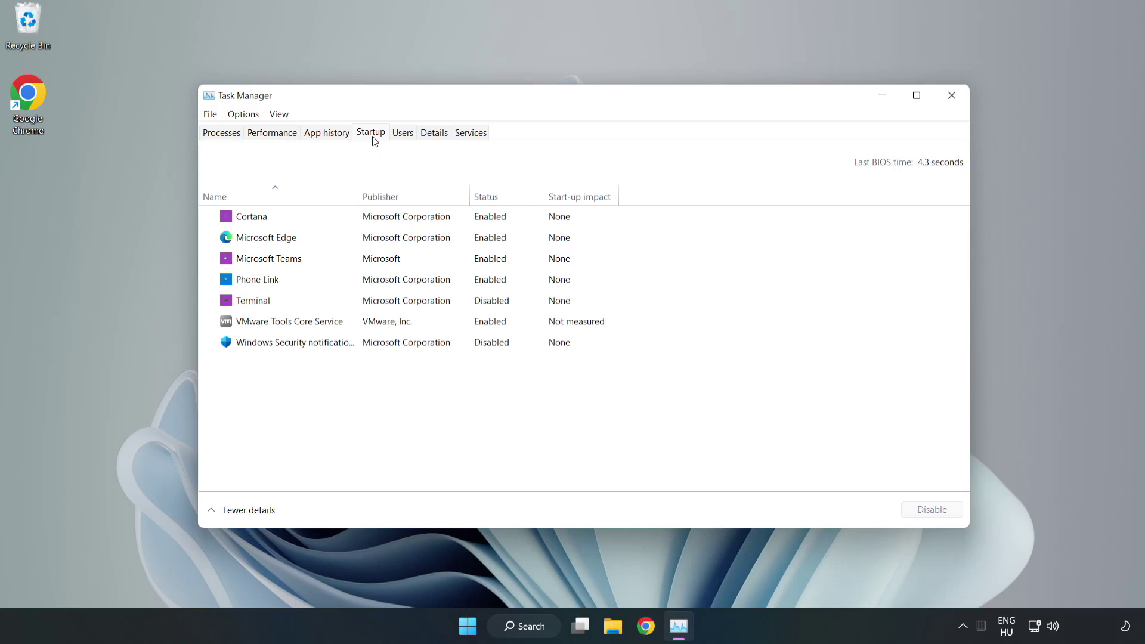
# Disable Cortana, Microsoft Edge, Microsoft Teams and Phone Link at startup, then close Task Manager.
pyautogui.click(395, 226)
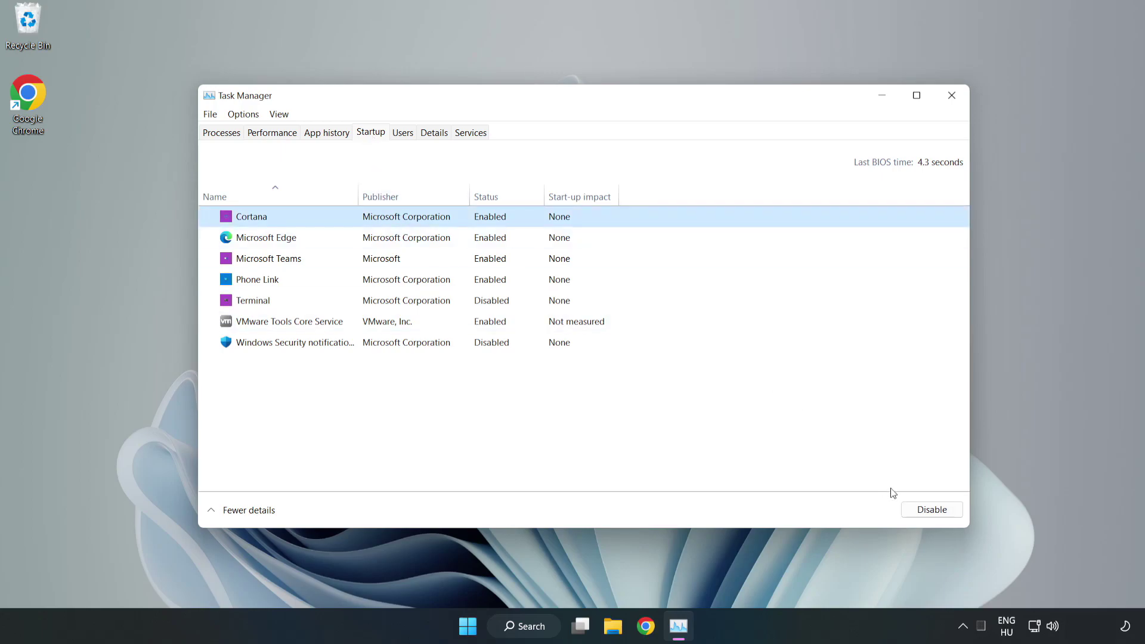
pyautogui.click(930, 510)
pyautogui.click(498, 237)
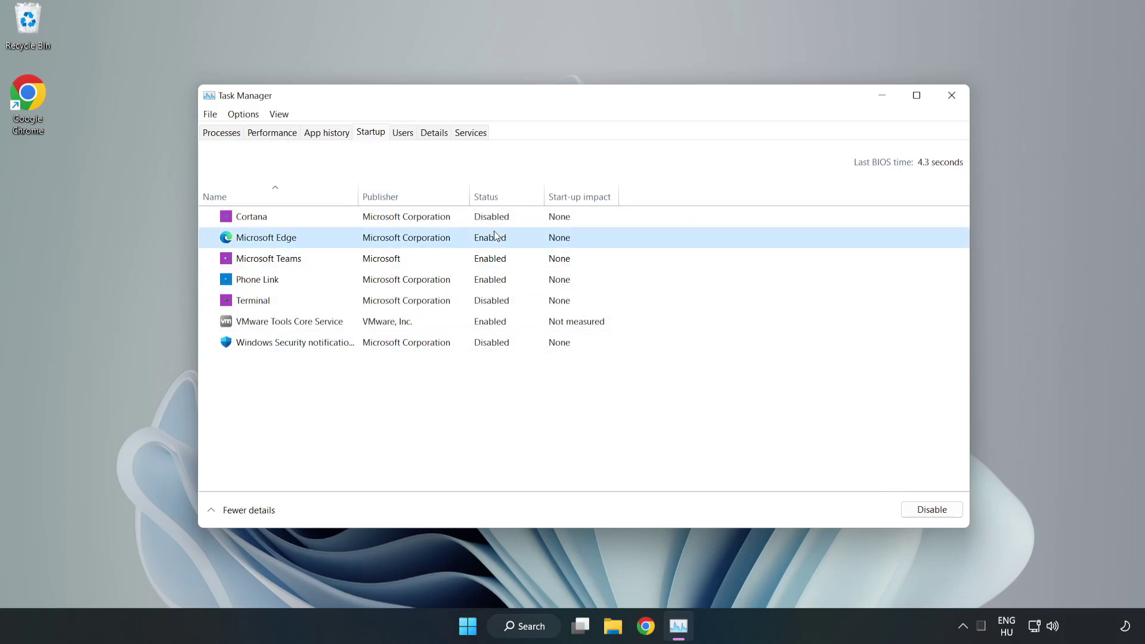
pyautogui.click(921, 508)
pyautogui.click(385, 263)
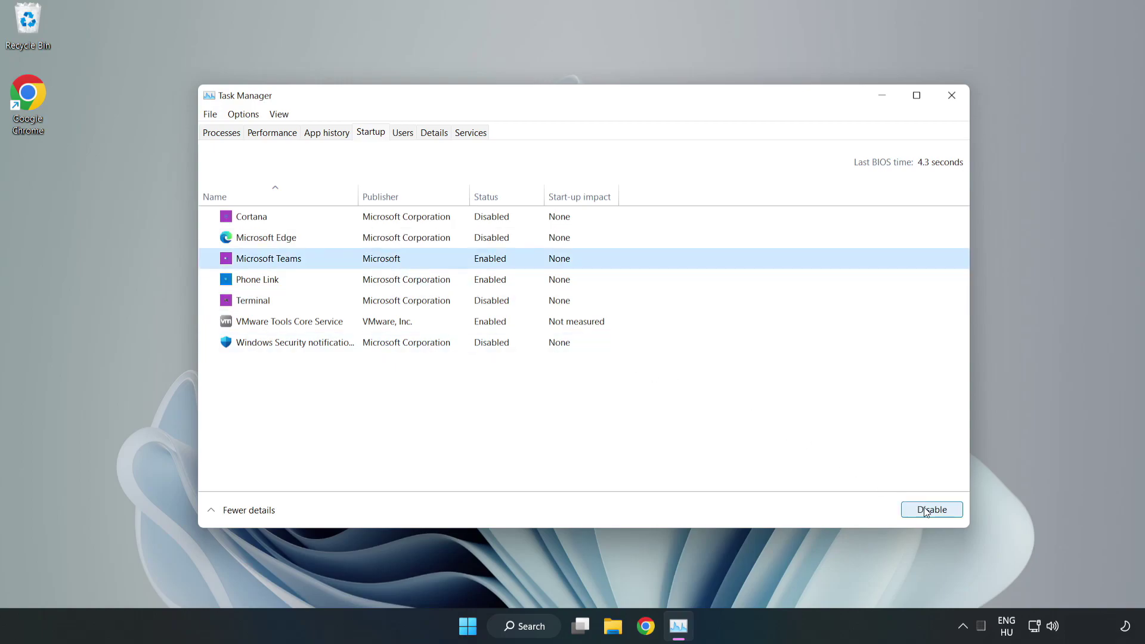
pyautogui.click(925, 511)
pyautogui.click(383, 281)
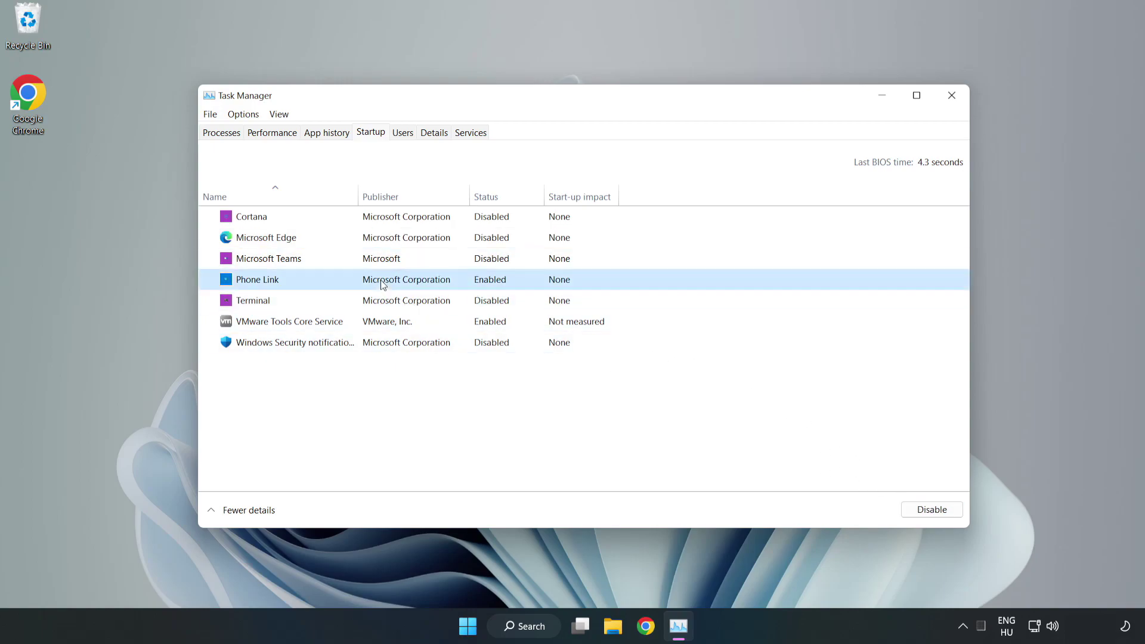
pyautogui.click(918, 511)
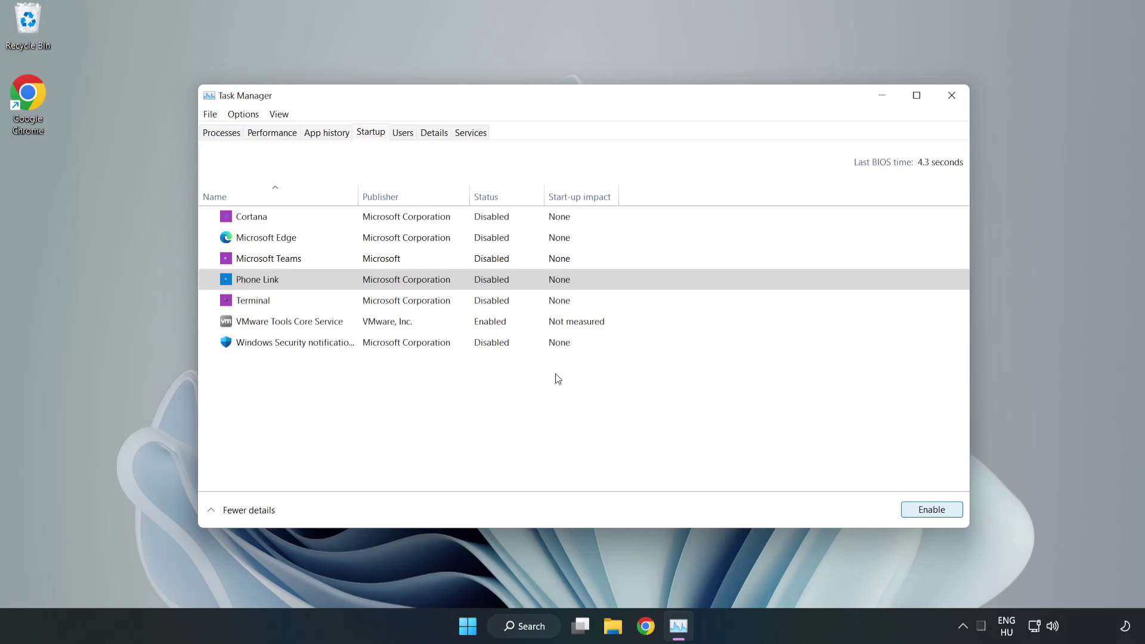
pyautogui.click(951, 96)
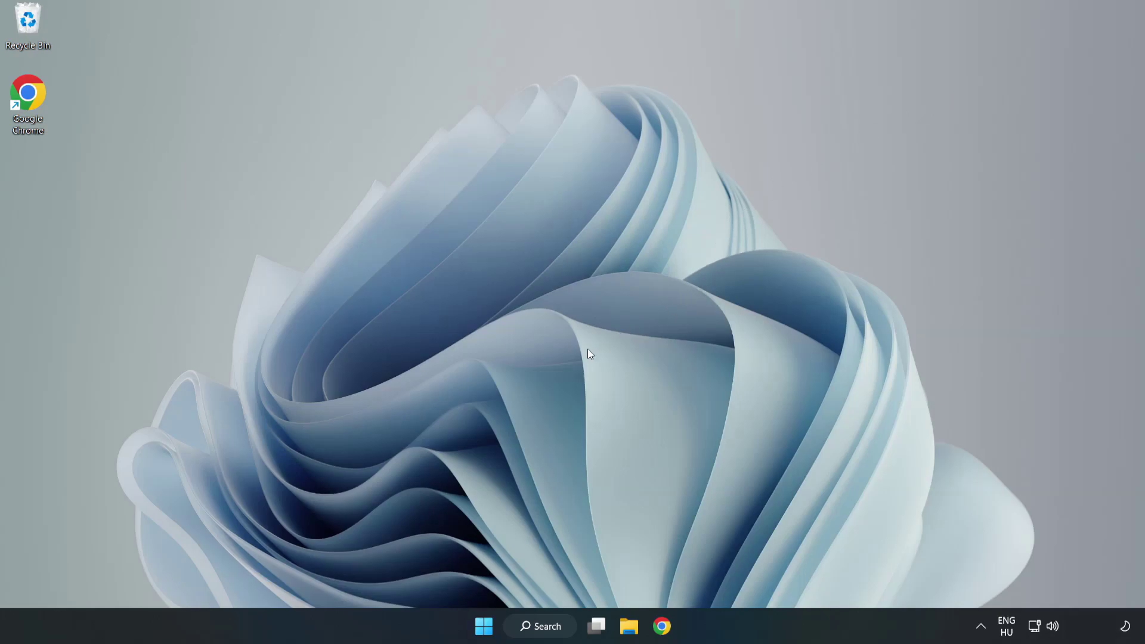
# Download the DirectX End-User Runtime web installer from the Microsoft Download Center page.
pyautogui.click(661, 630)
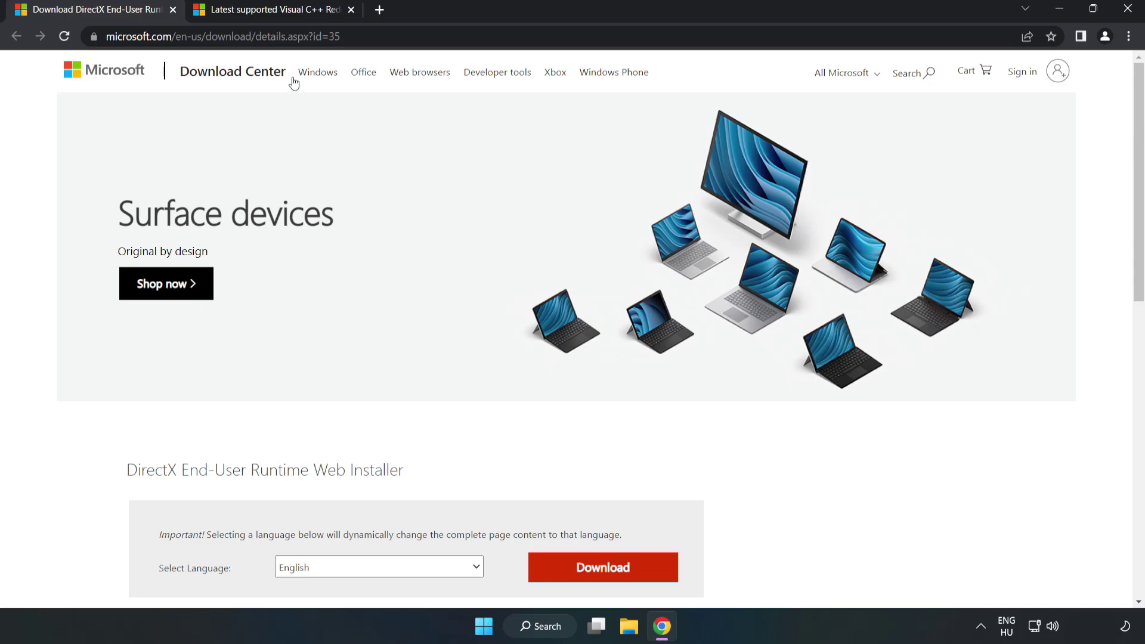
pyautogui.click(357, 37)
pyautogui.press('End')
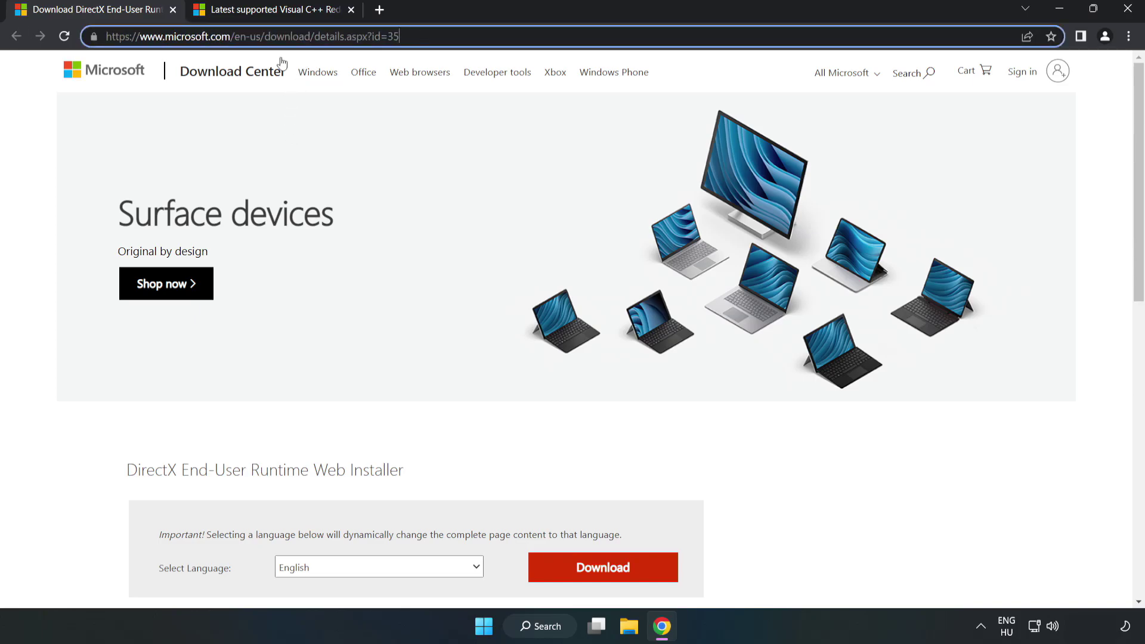
pyautogui.click(47, 137)
pyautogui.scroll(-3, 48, 137)
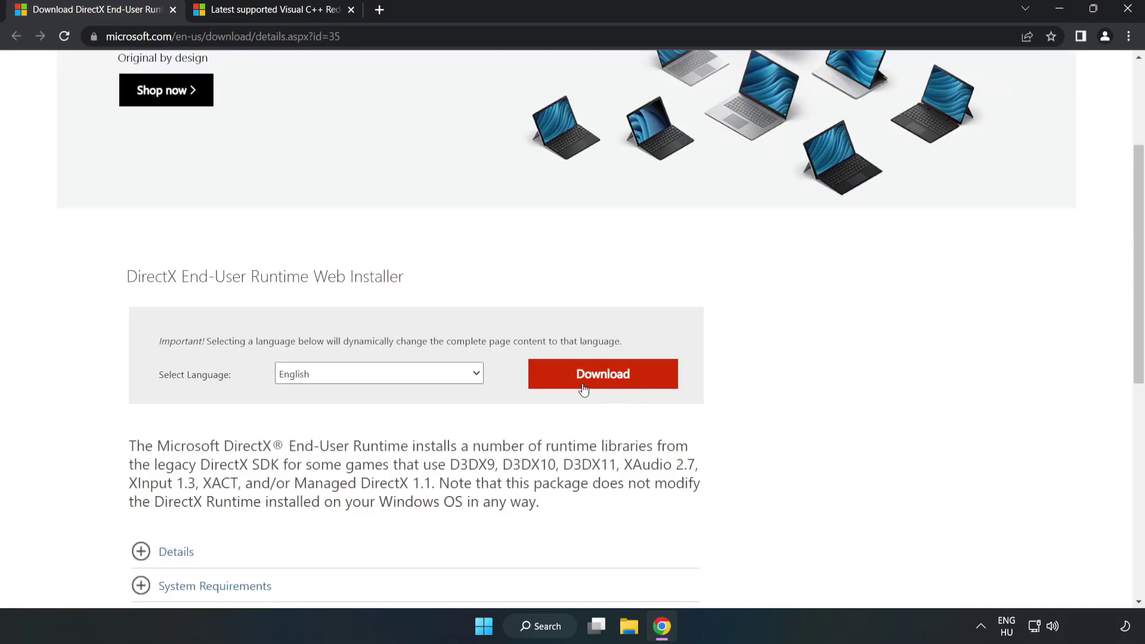
pyautogui.click(608, 385)
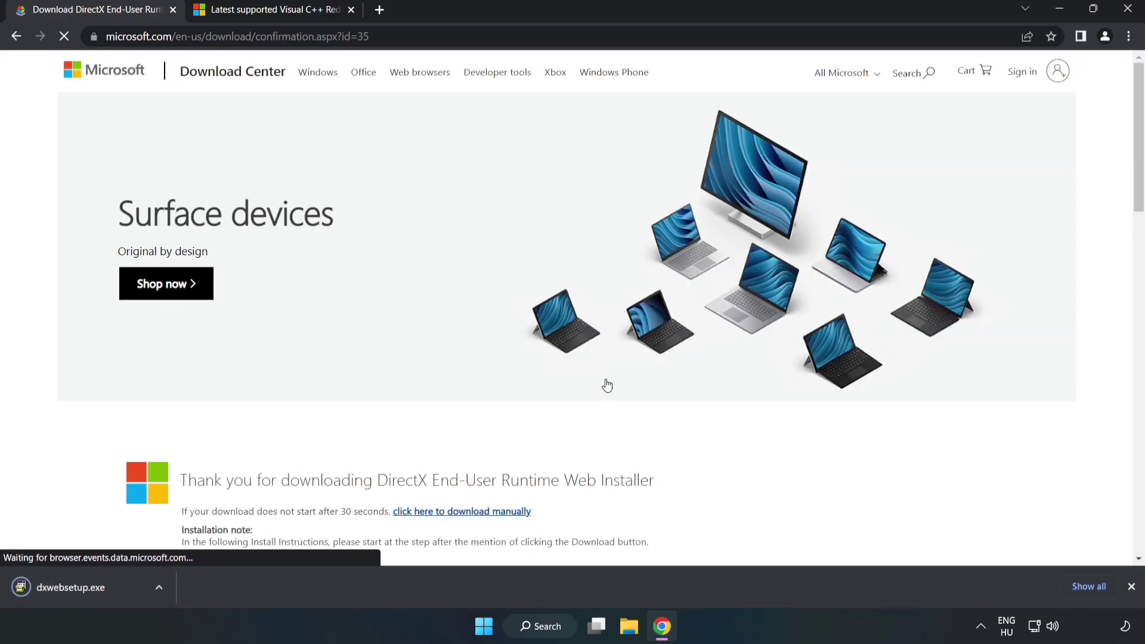
# Run dxwebsetup.exe, accept the license and finish setup; DirectX is already up to date.
pyautogui.click(84, 588)
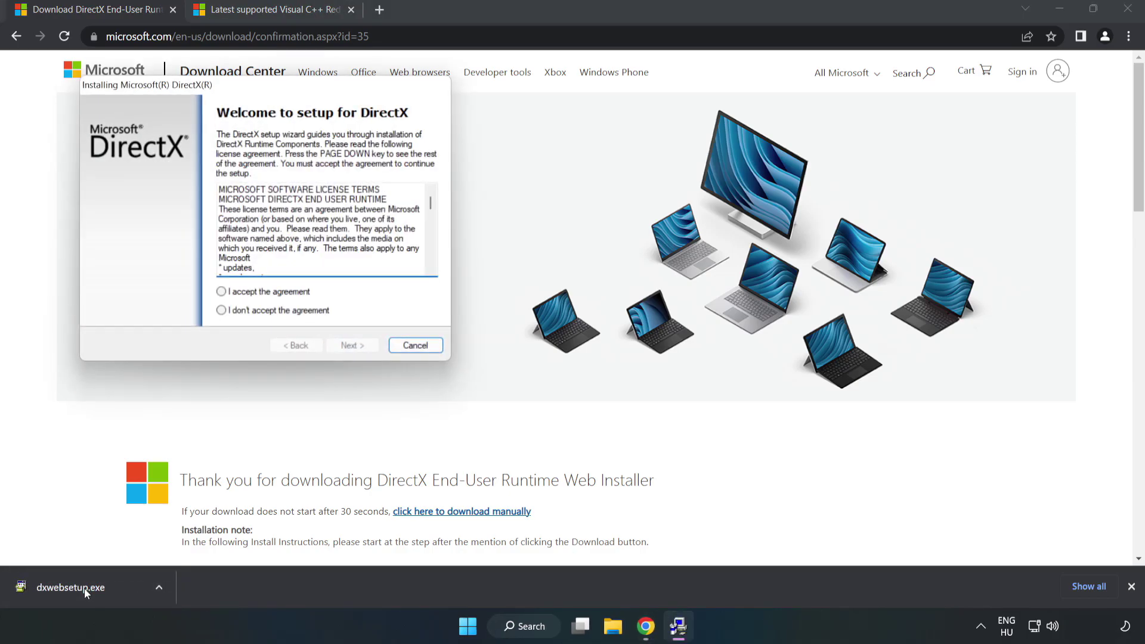
pyautogui.moveTo(261, 93); pyautogui.dragTo(558, 192)
pyautogui.moveTo(728, 305); pyautogui.dragTo(719, 365)
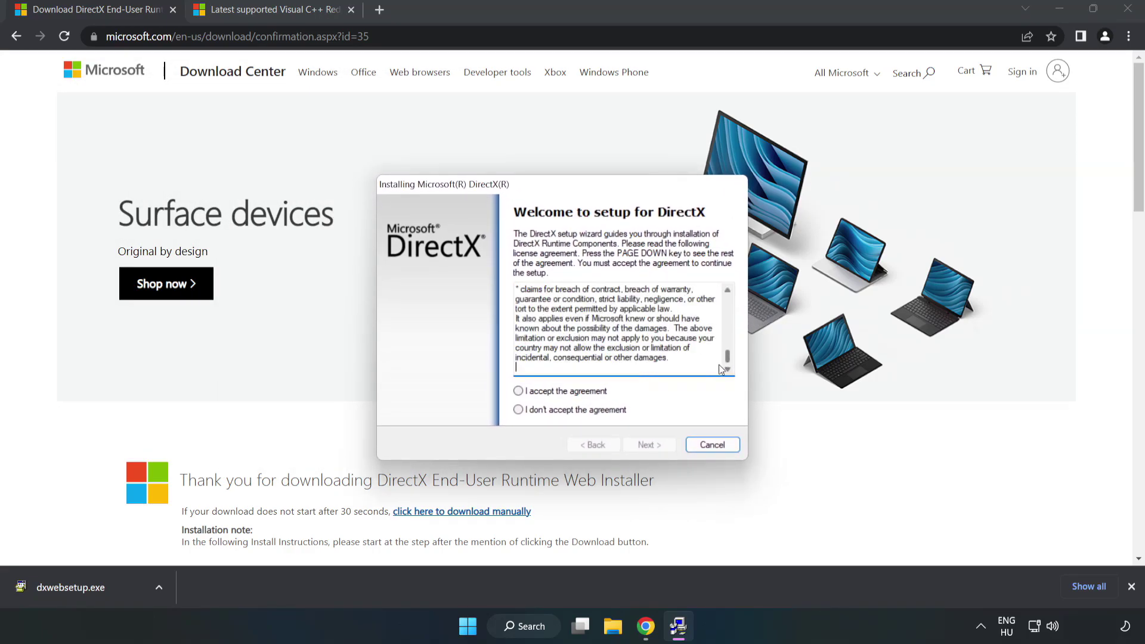
pyautogui.click(528, 393)
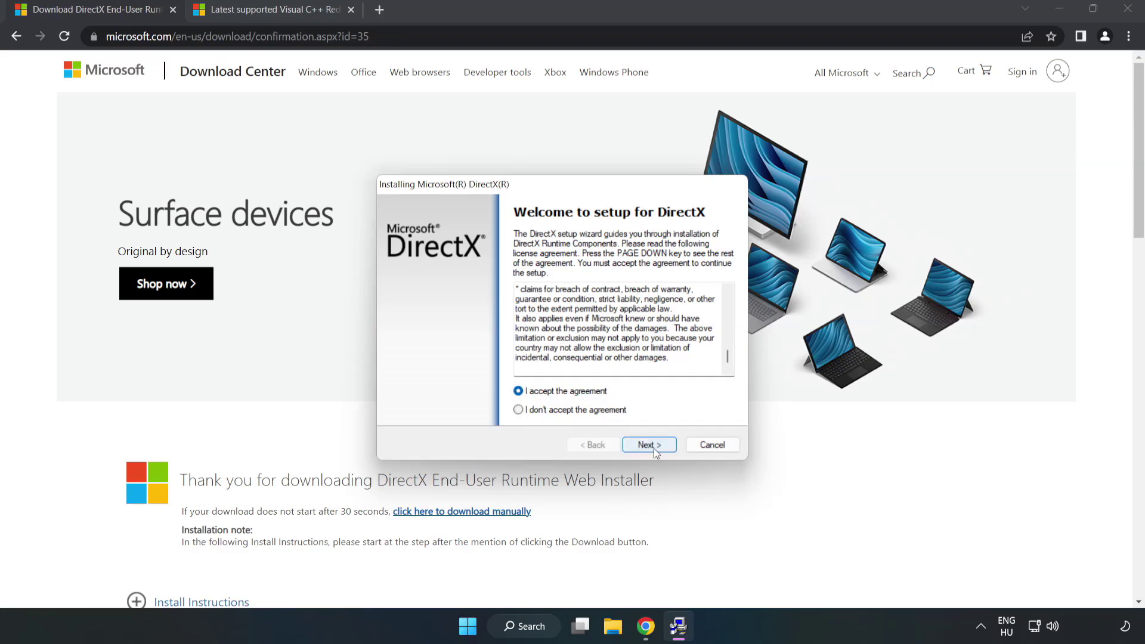
pyautogui.click(654, 449)
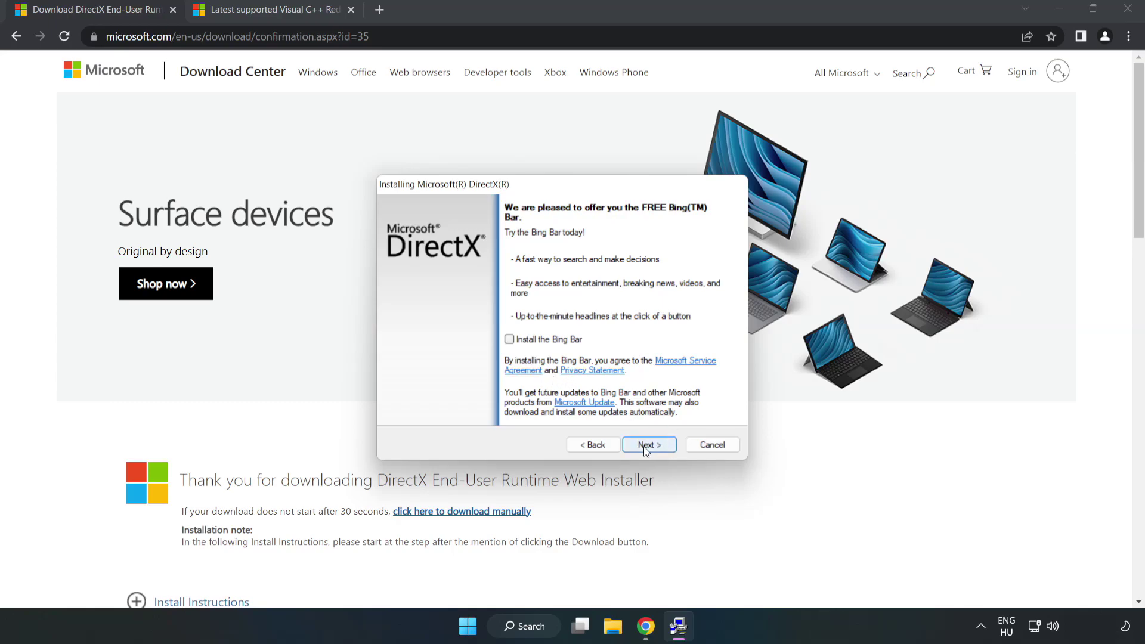
pyautogui.click(658, 448)
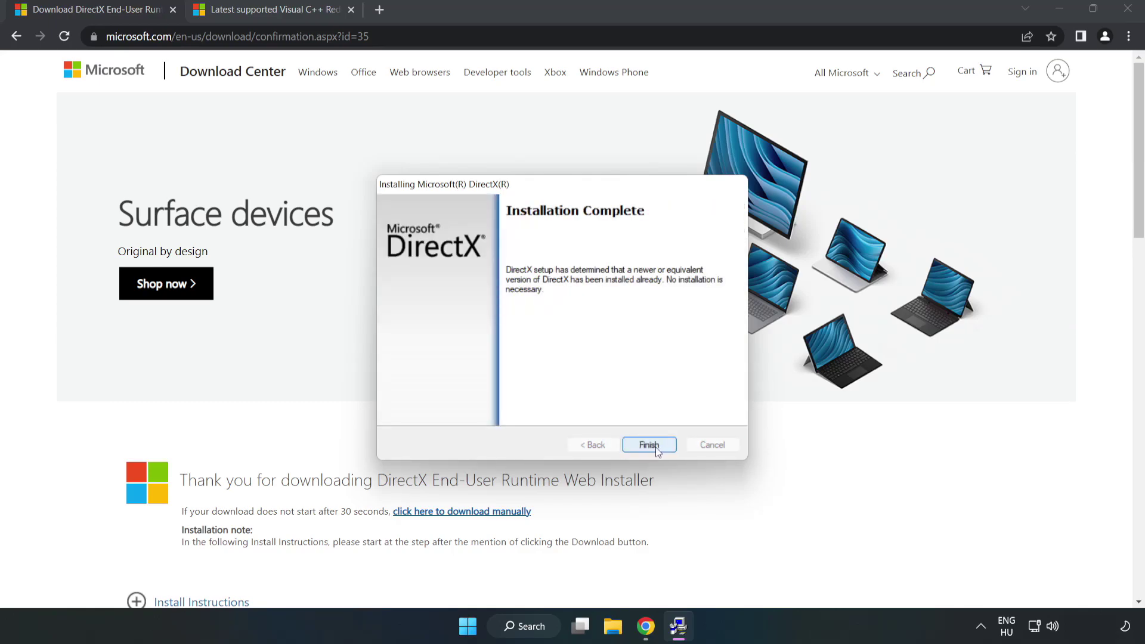
pyautogui.click(650, 445)
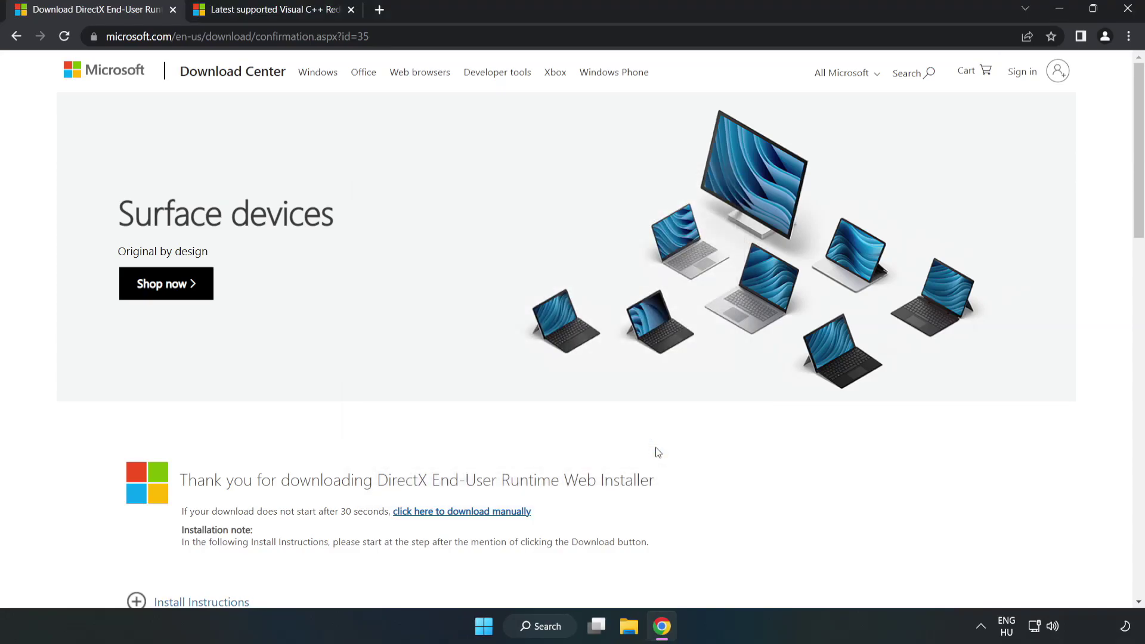
# Close the DirectX page and download the ARM64, x86 and x64 Visual C++ 2022 redistributables.
pyautogui.click(172, 10)
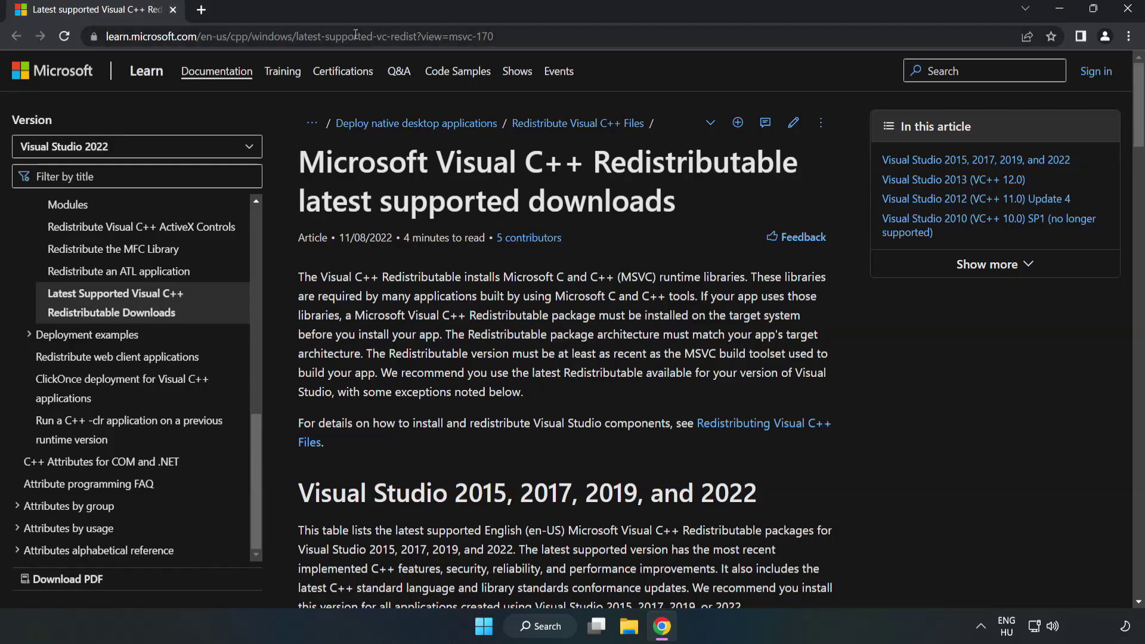
pyautogui.moveTo(494, 36); pyautogui.dragTo(414, 37)
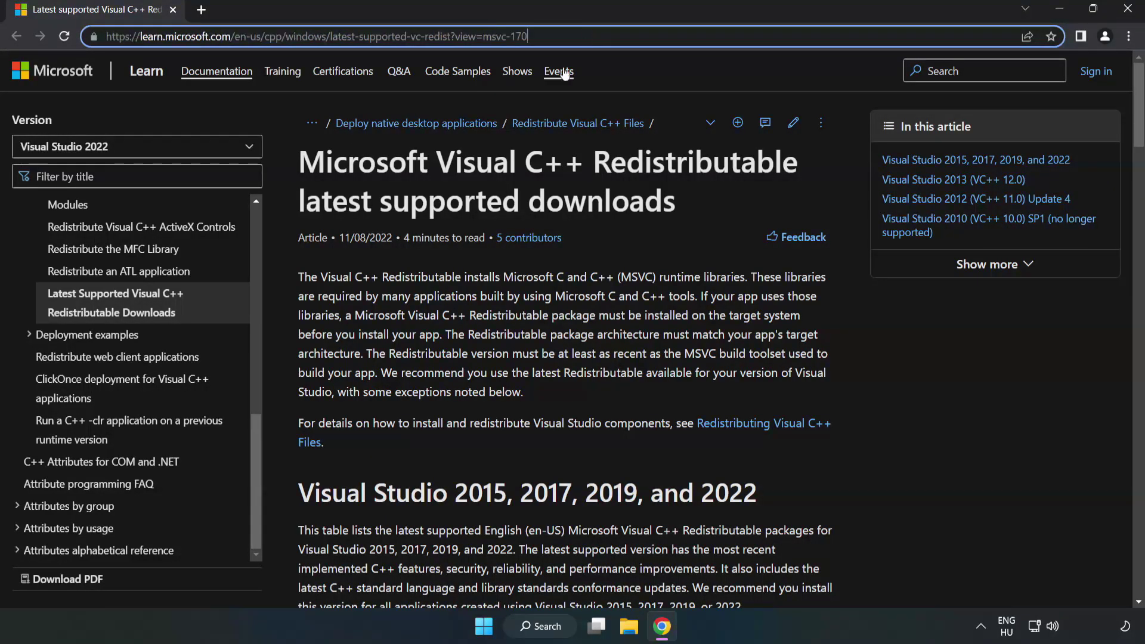
pyautogui.click(457, 213)
pyautogui.scroll(-6, 456, 213)
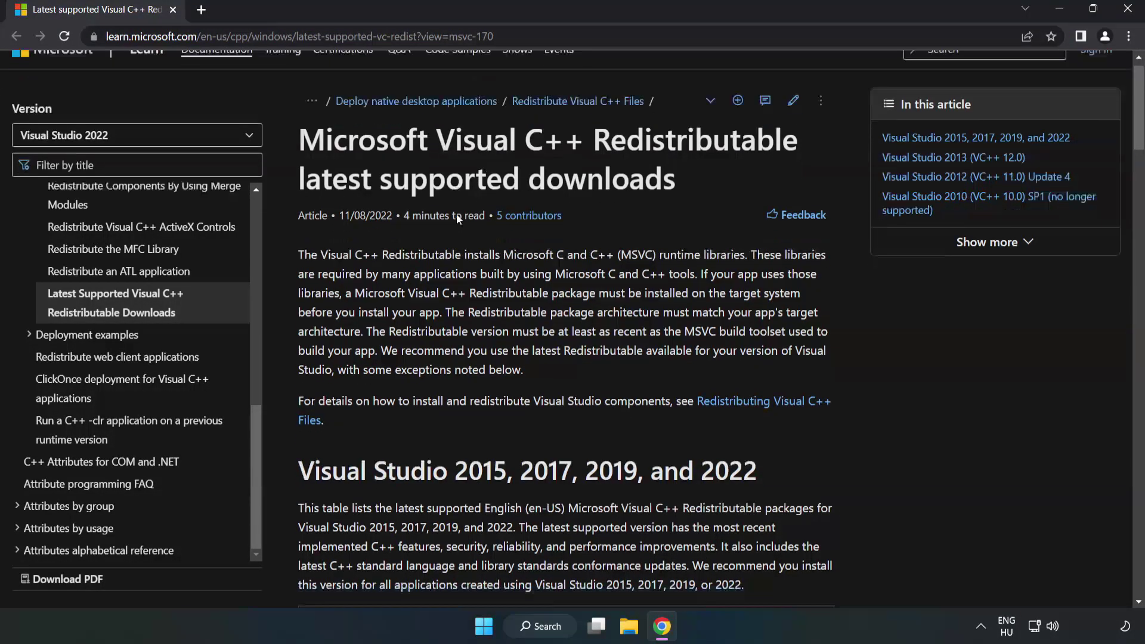
pyautogui.scroll(-1, 461, 224)
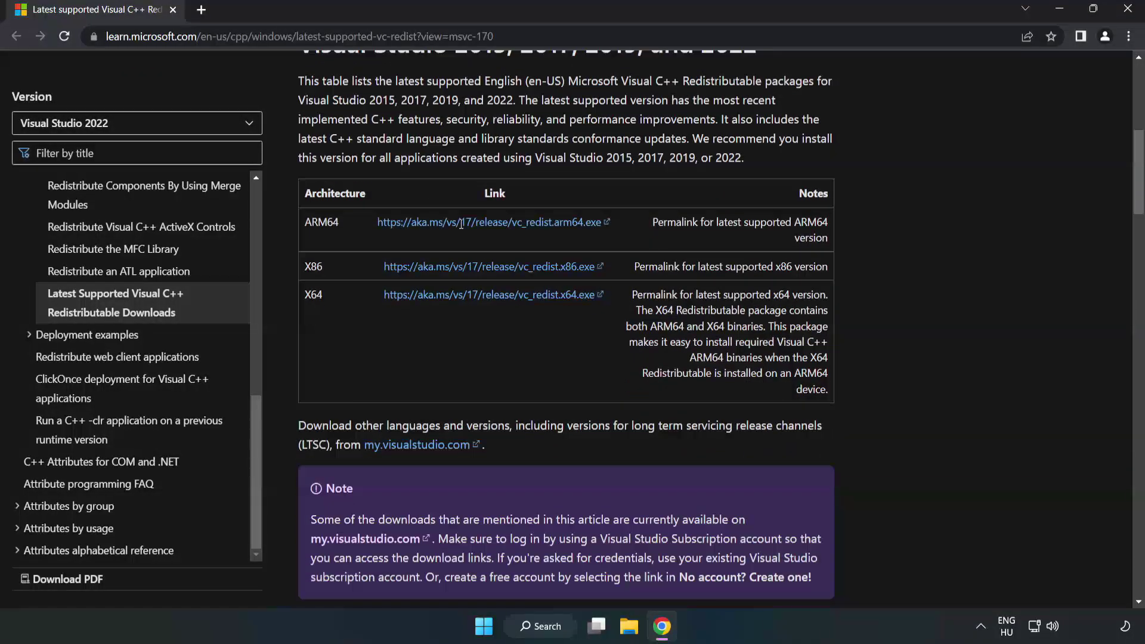
pyautogui.scroll(1, 406, 222)
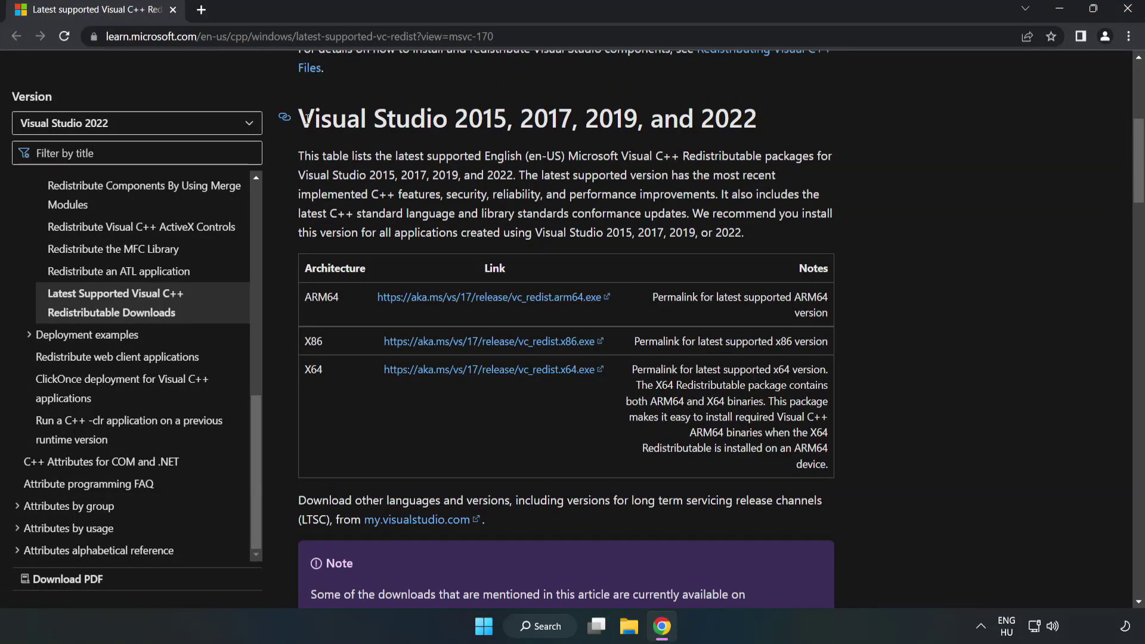
pyautogui.moveTo(306, 117); pyautogui.dragTo(757, 122)
pyautogui.click(709, 150)
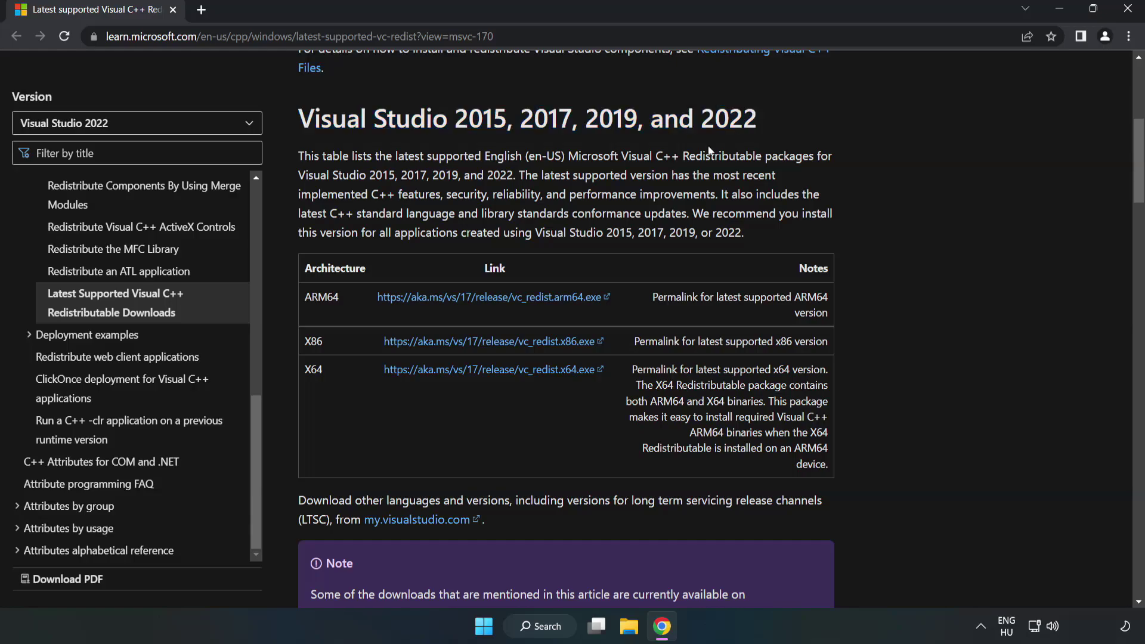
pyautogui.click(471, 297)
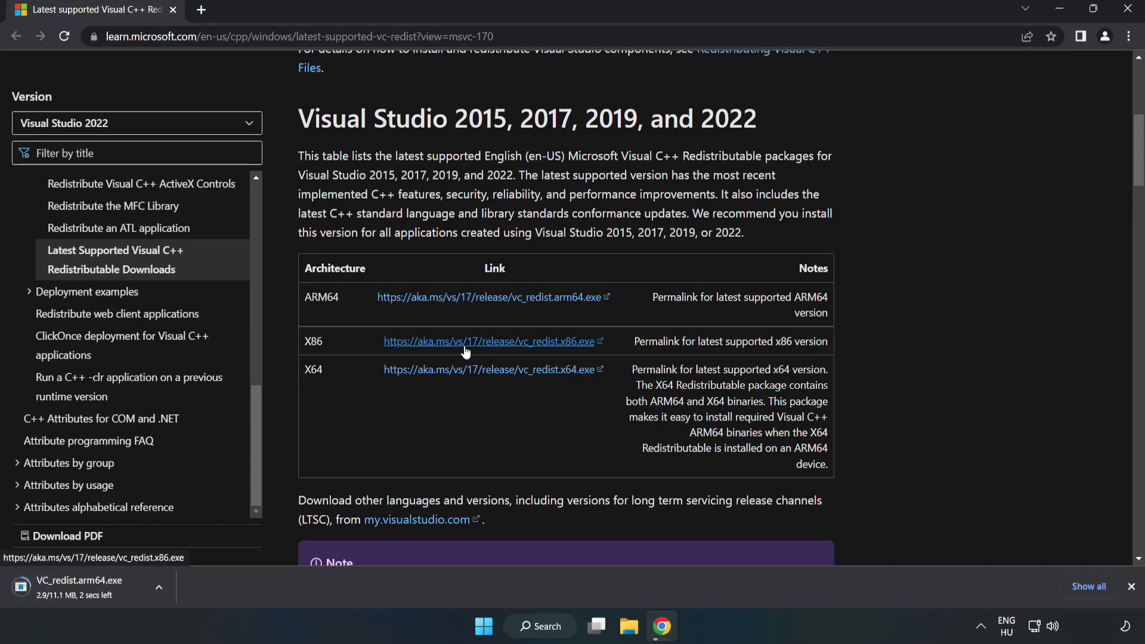
pyautogui.click(466, 349)
pyautogui.click(482, 372)
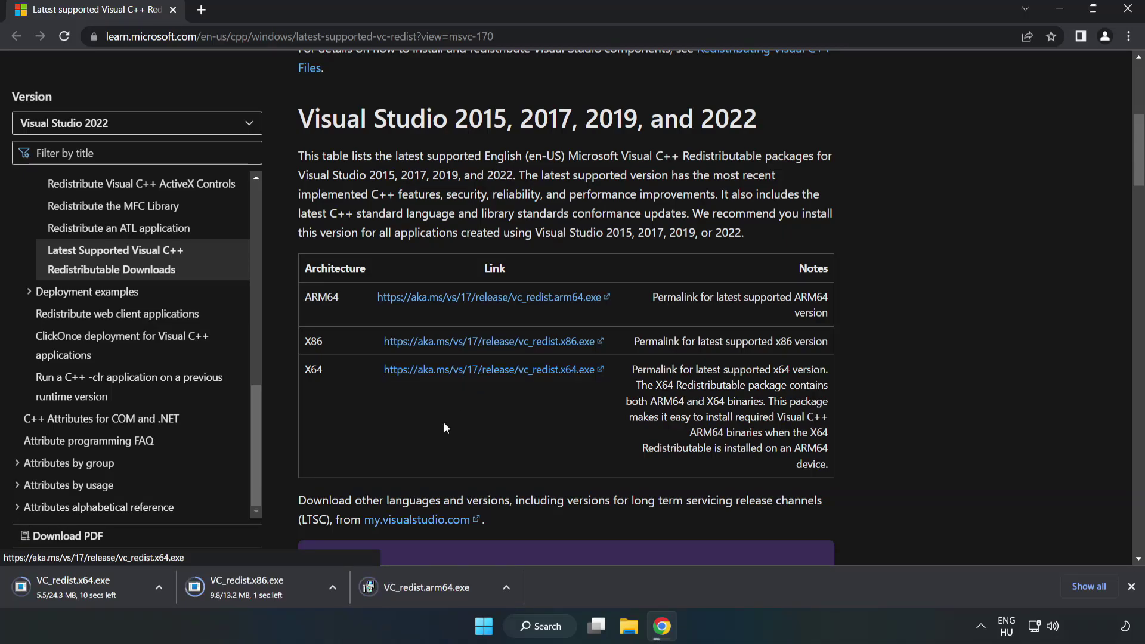
# Run VC_redist.arm64.exe, accept the license and install, then close the unsupported-setup failure.
pyautogui.click(436, 588)
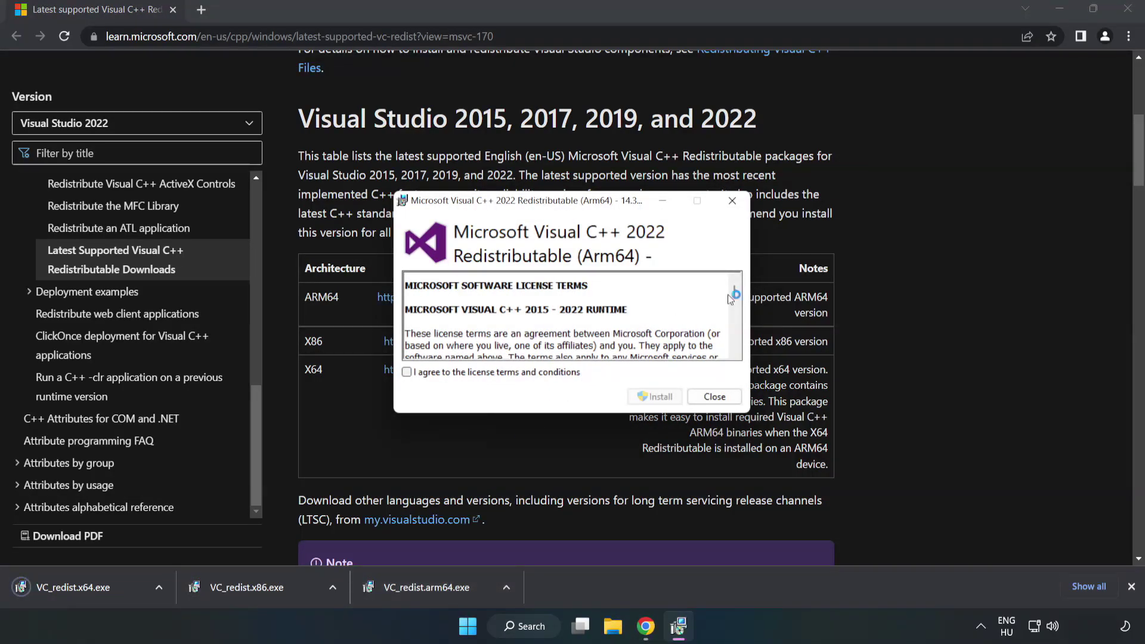
pyautogui.scroll(-15, 735, 292)
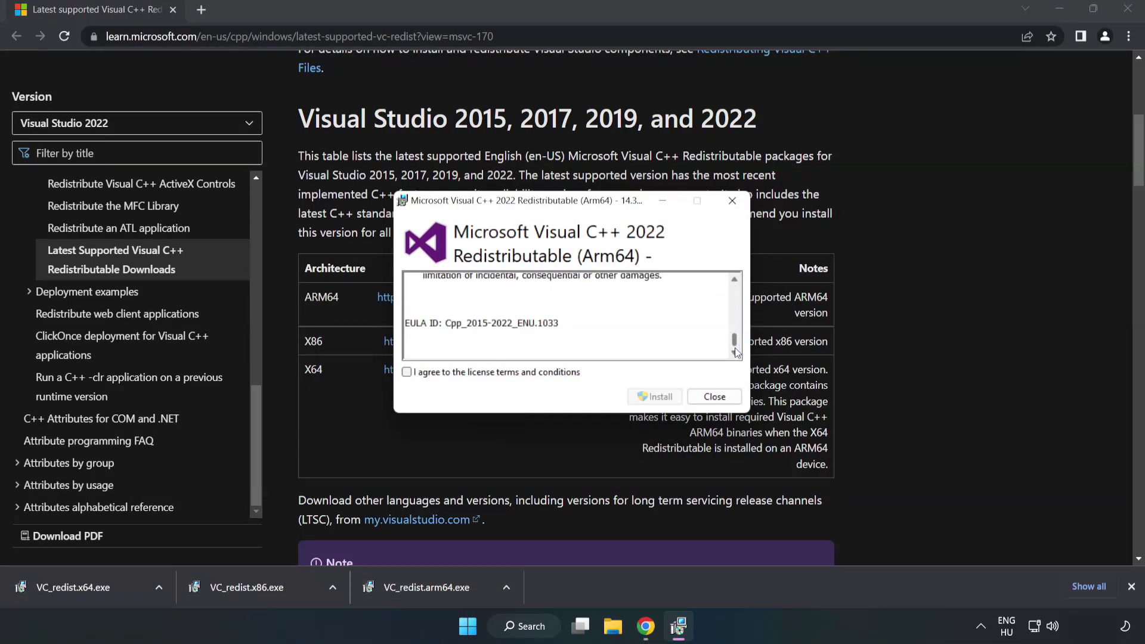
pyautogui.click(407, 372)
pyautogui.click(656, 396)
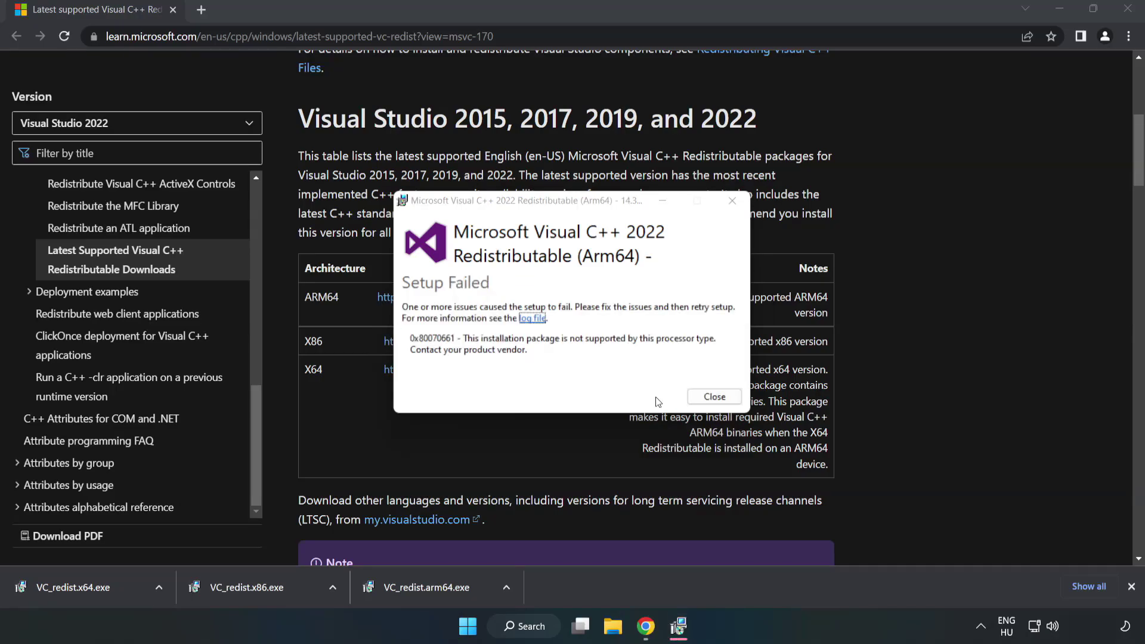
pyautogui.click(714, 396)
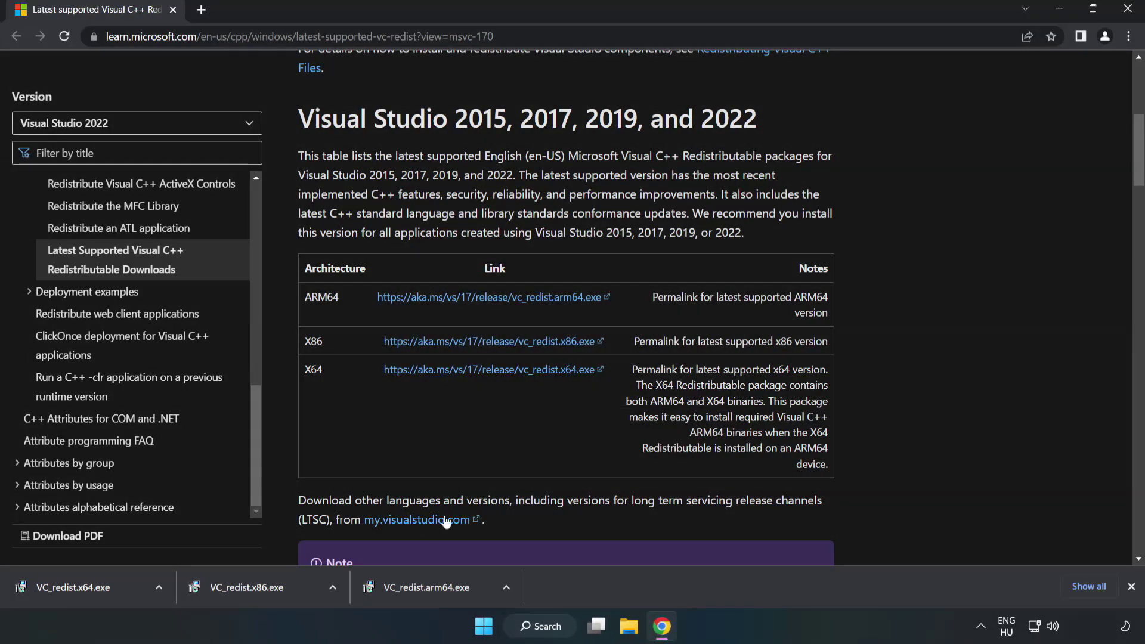
# Install VC_redist.x86.exe (14.34.31931) after accepting its license, then close the setup.
pyautogui.click(253, 588)
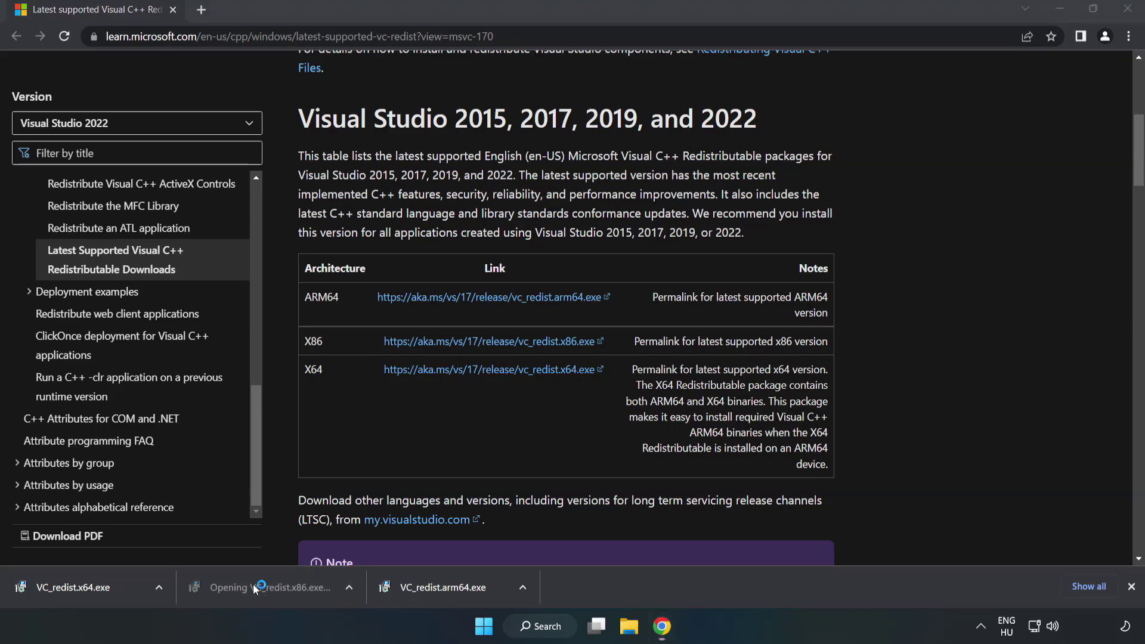
pyautogui.moveTo(732, 292); pyautogui.dragTo(734, 357)
pyautogui.click(407, 372)
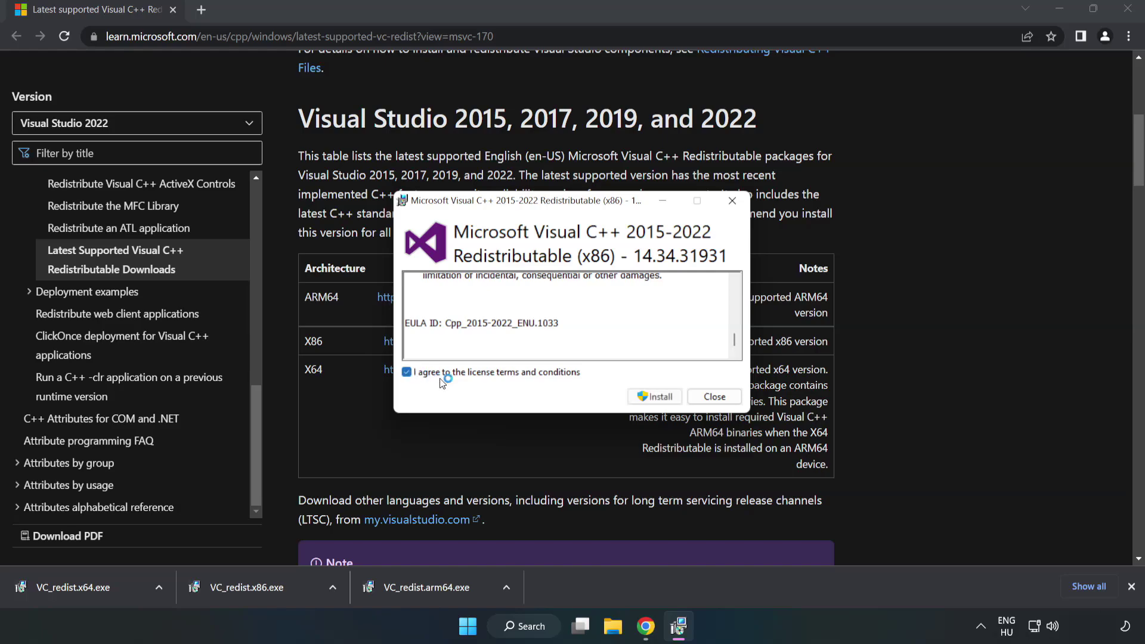
pyautogui.click(649, 398)
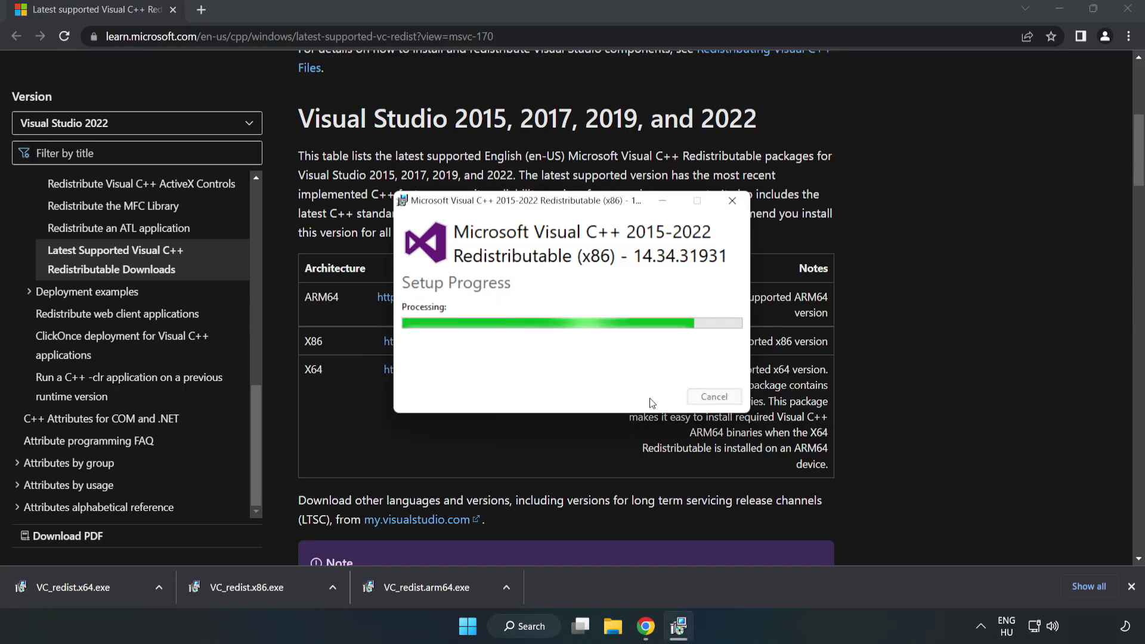
pyautogui.click(714, 397)
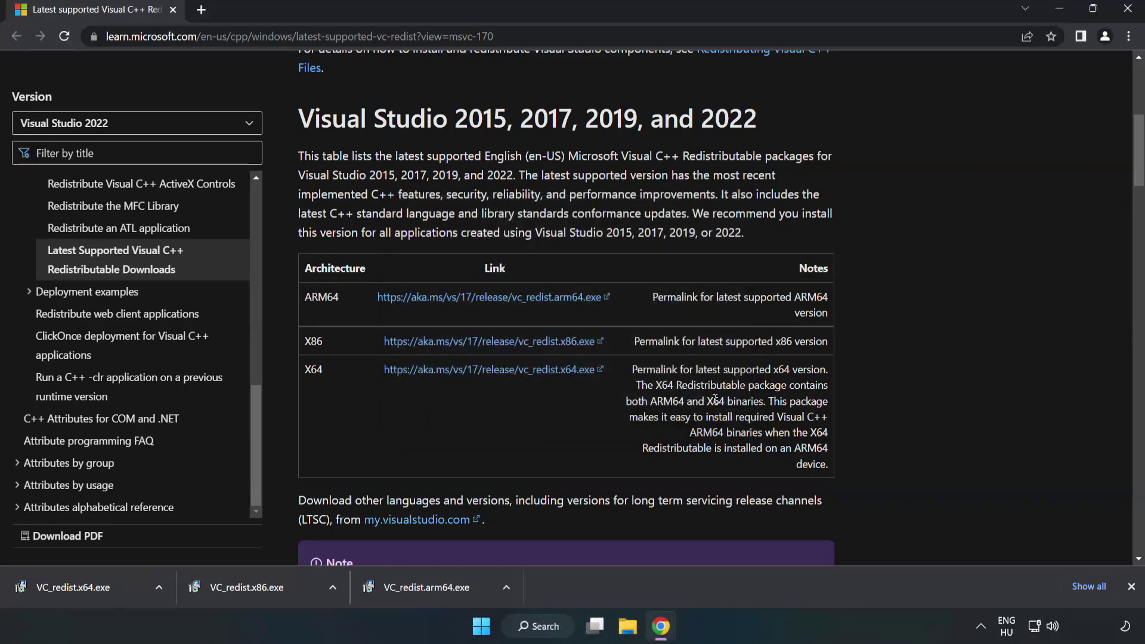
# Install VC_redist.x64.exe (14.34.31931) after accepting its license, then close the setup.
pyautogui.click(62, 586)
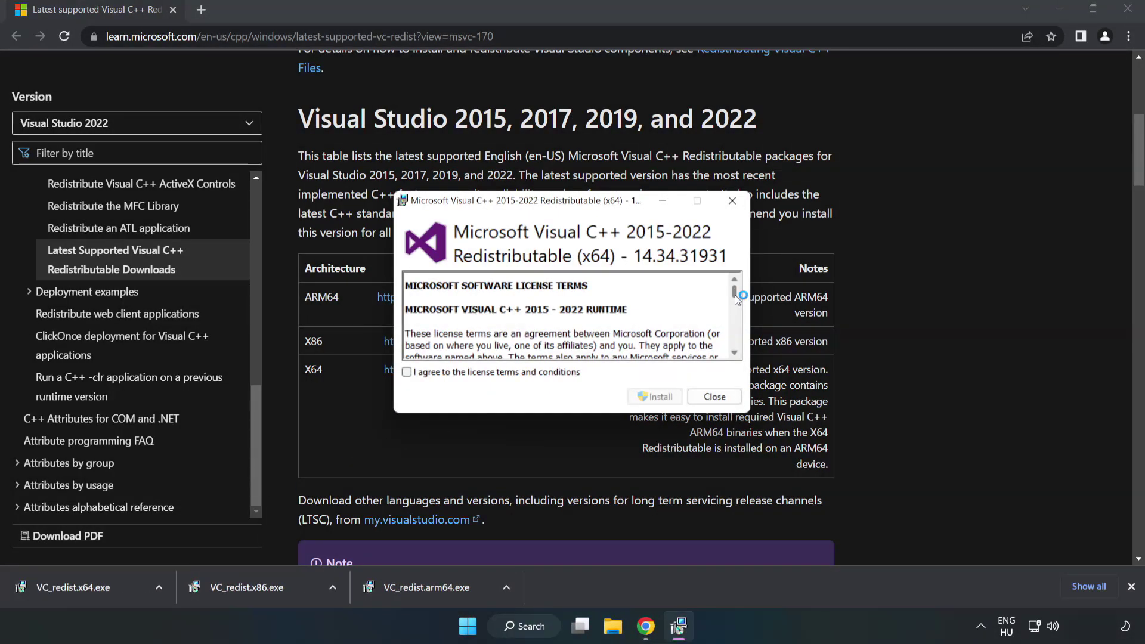
pyautogui.moveTo(735, 294); pyautogui.dragTo(736, 348)
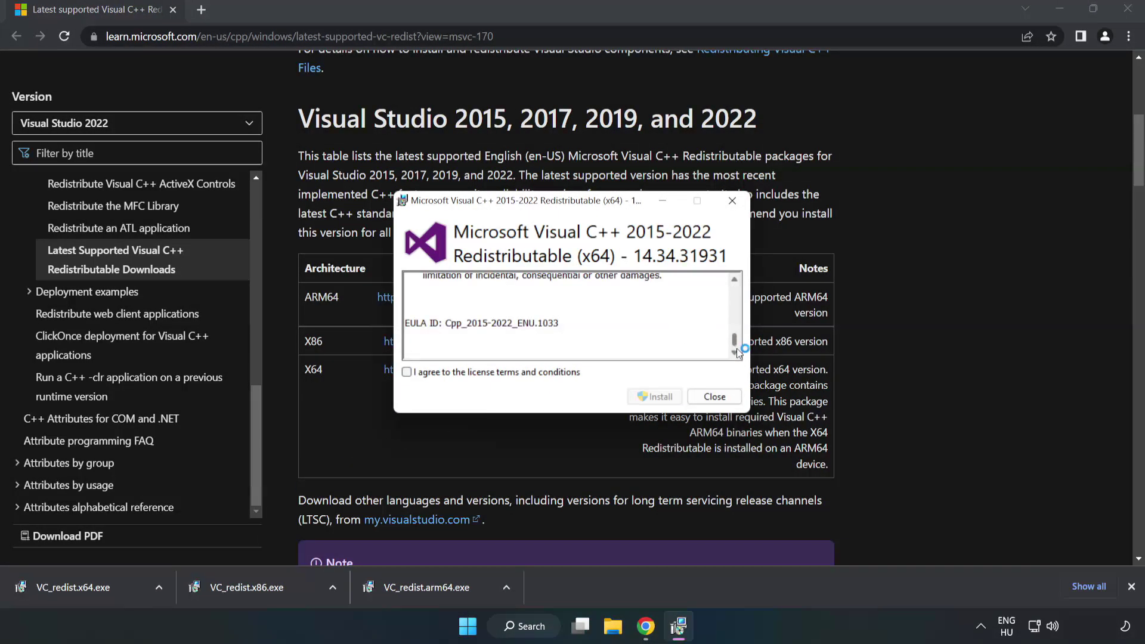
pyautogui.click(412, 372)
pyautogui.click(654, 396)
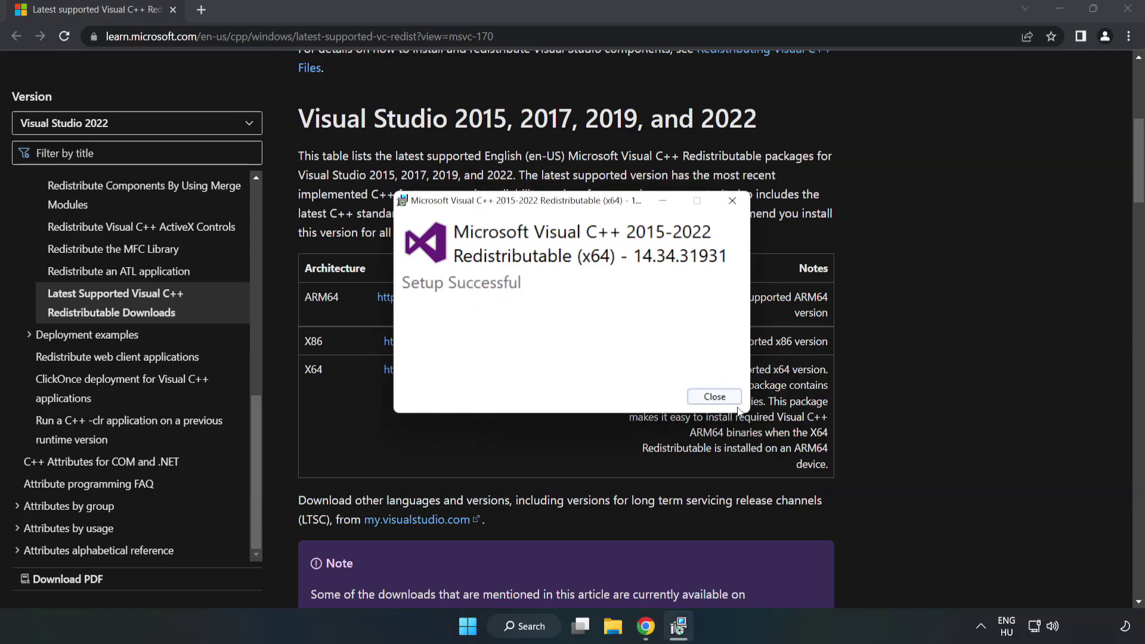
pyautogui.click(719, 401)
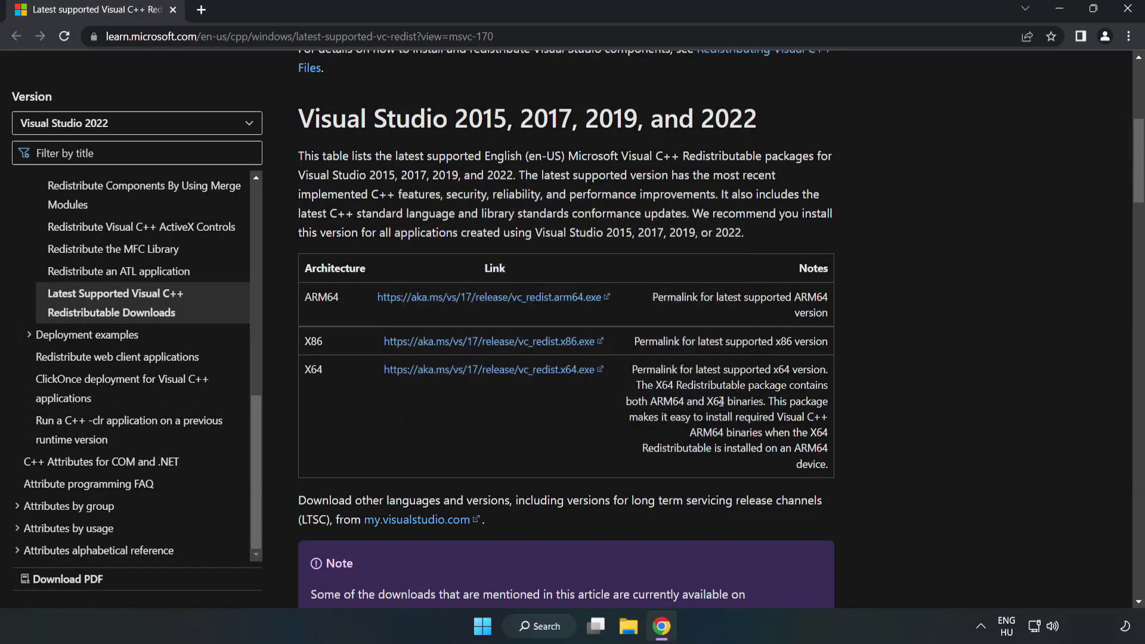
# Close Chrome and launch Command Prompt as administrator via a 'cmd' search.
pyautogui.click(1129, 16)
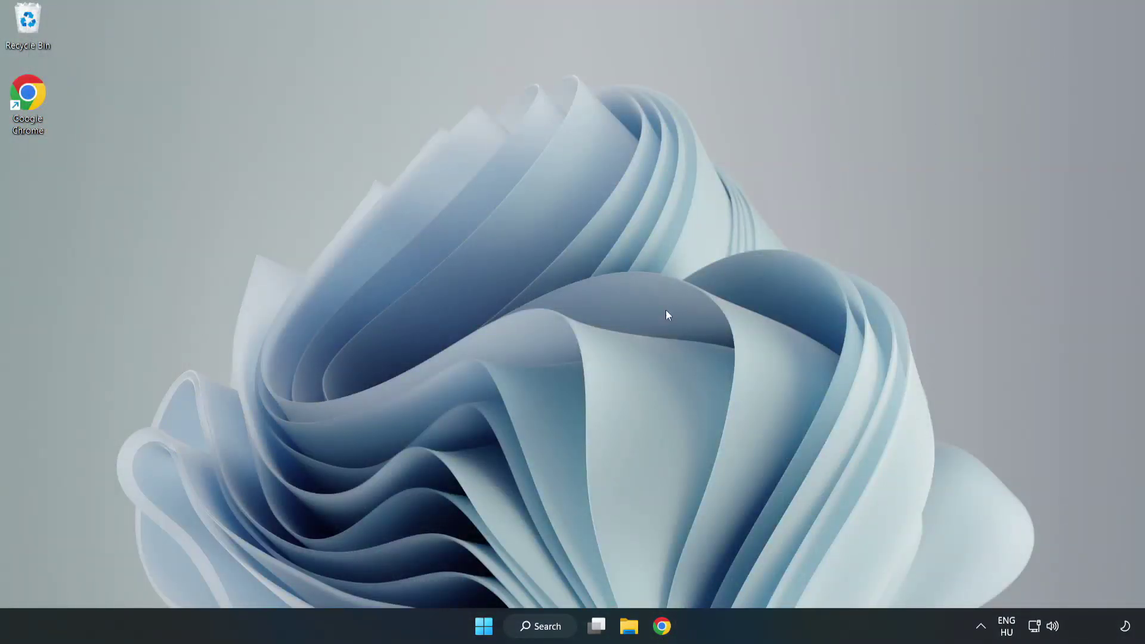
pyautogui.click(554, 628)
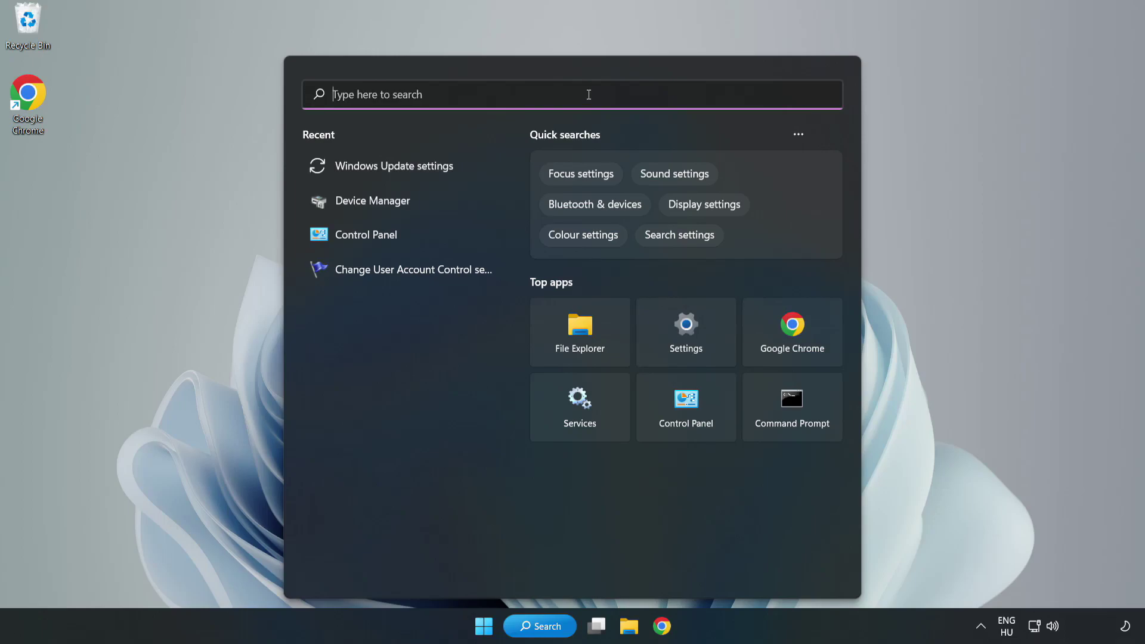
pyautogui.write('cmd')
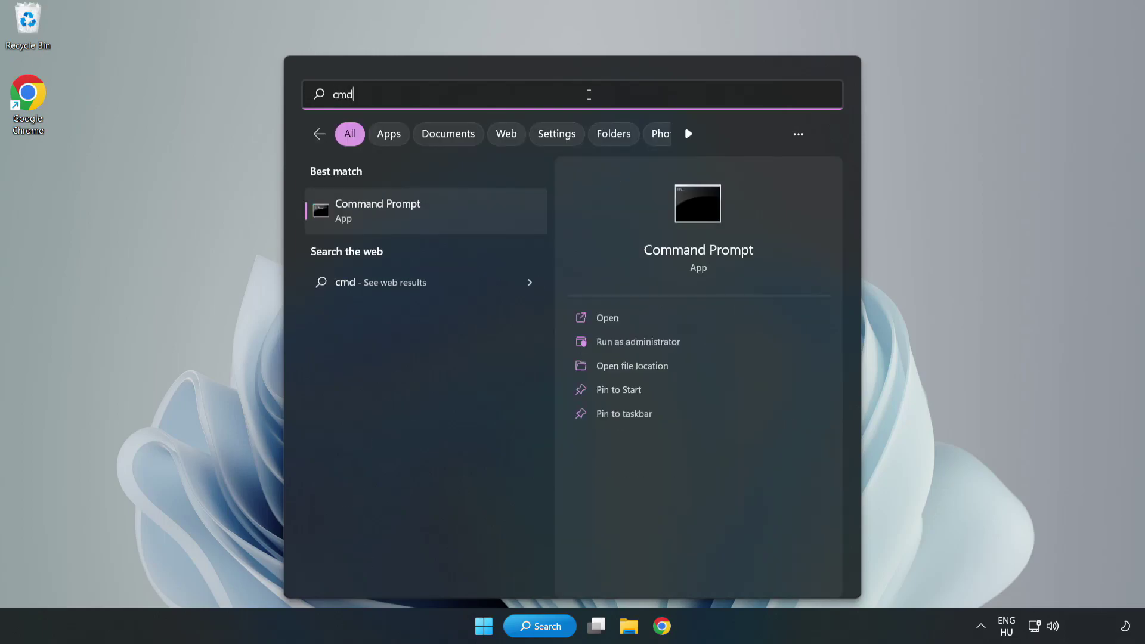
pyautogui.click(451, 216)
pyautogui.rightClick(451, 216)
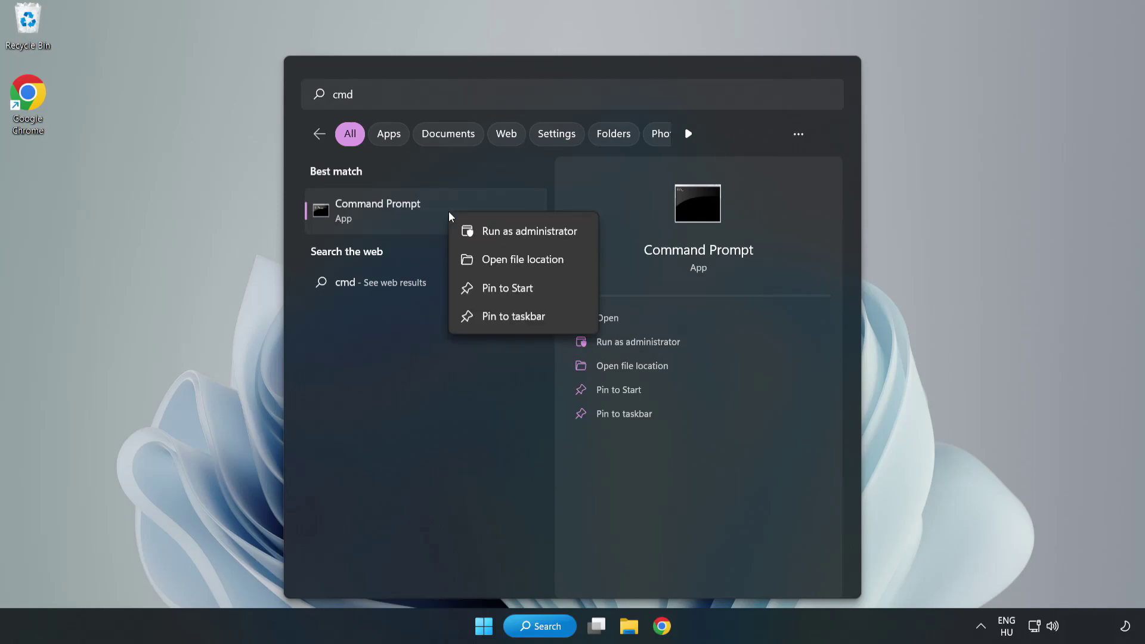
pyautogui.click(495, 233)
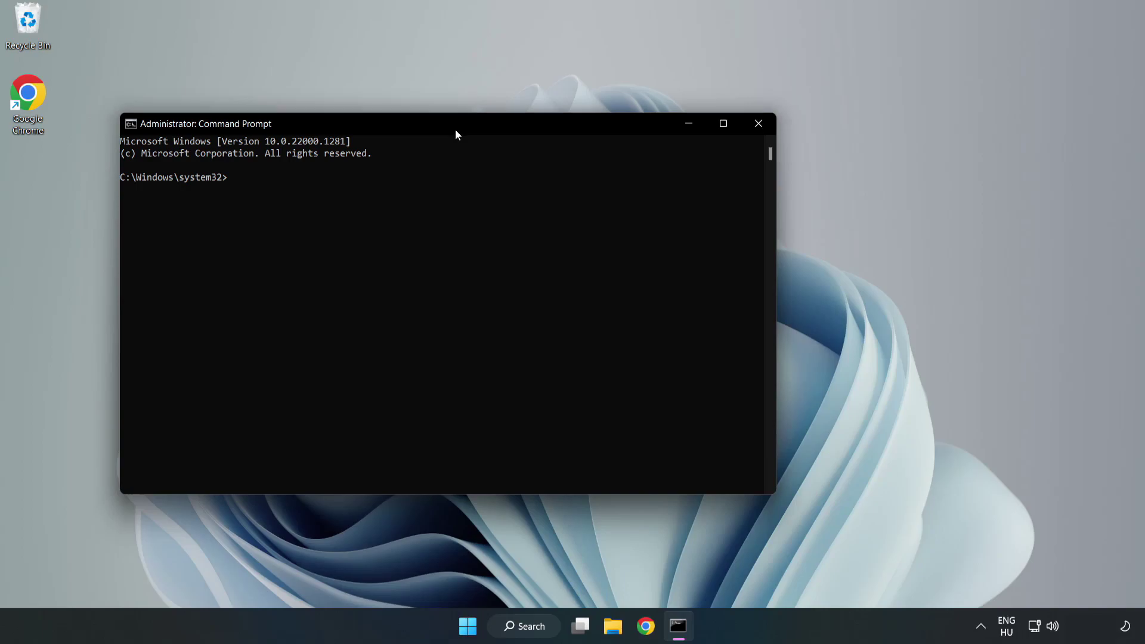
pyautogui.moveTo(456, 130); pyautogui.dragTo(582, 130)
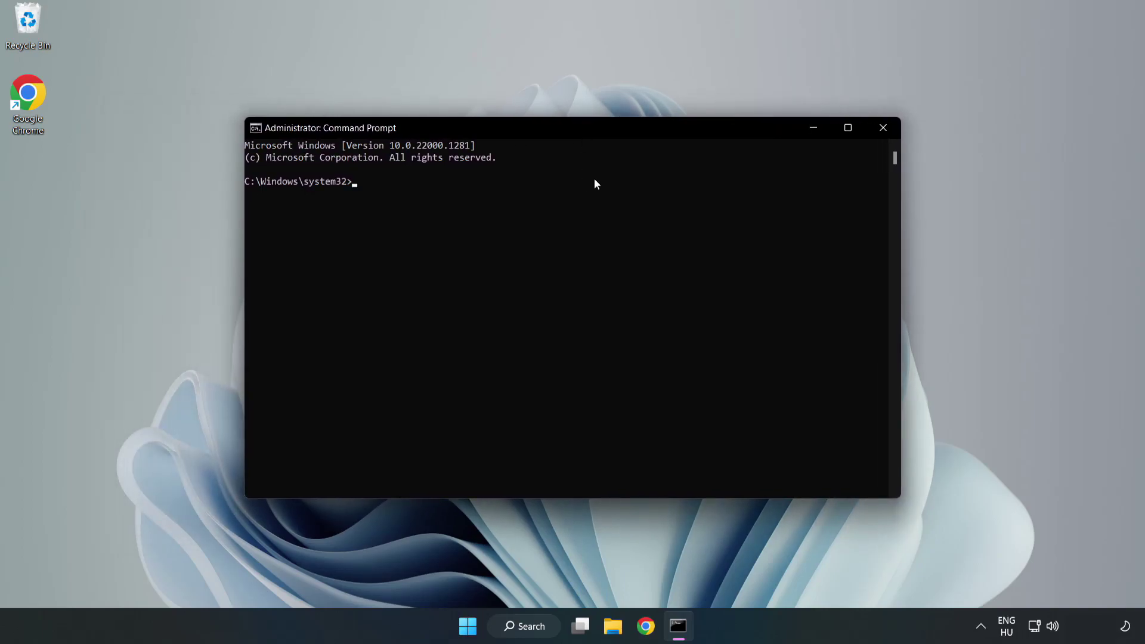
# Run 'sfc /scannow' and let verification reach 100% with no integrity violations.
pyautogui.write('sfc ')
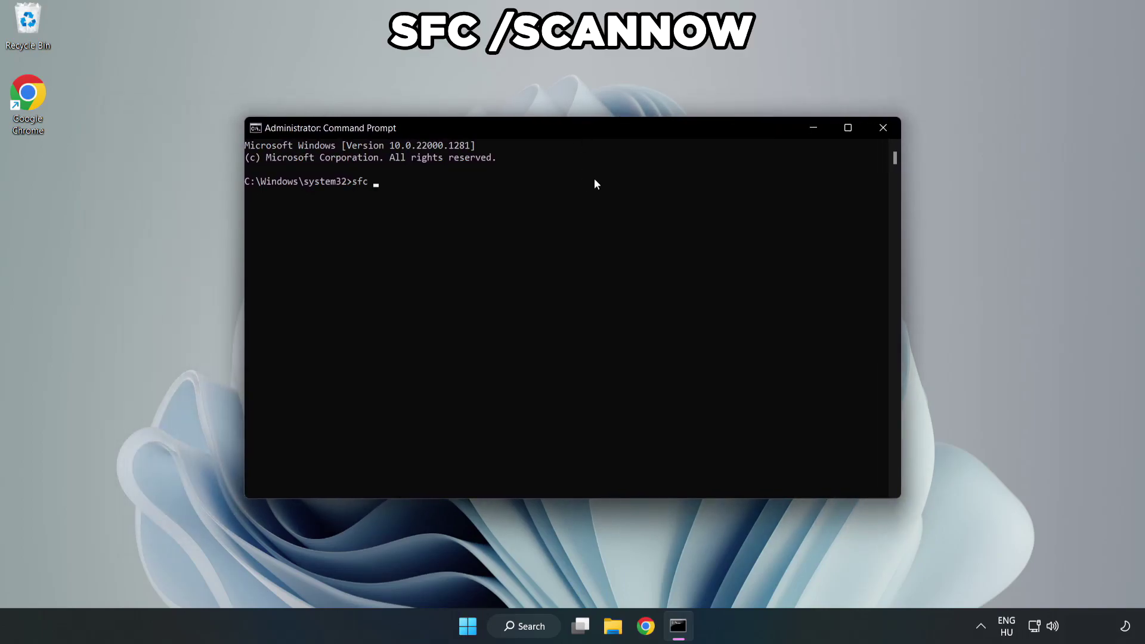
pyautogui.write('/scannow')
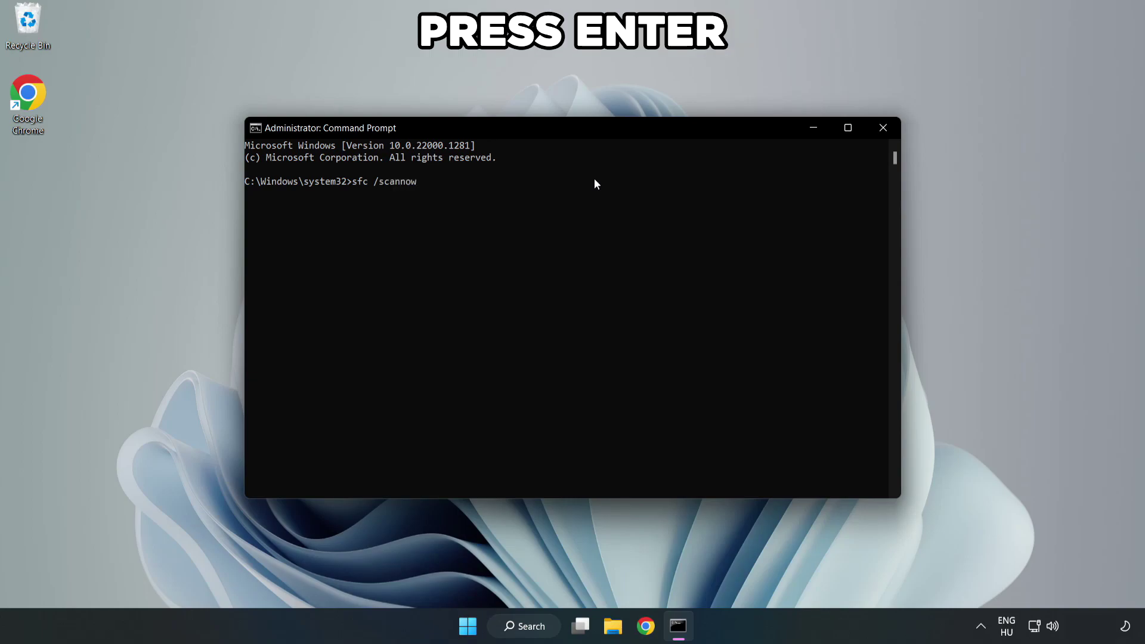
pyautogui.press('Return')
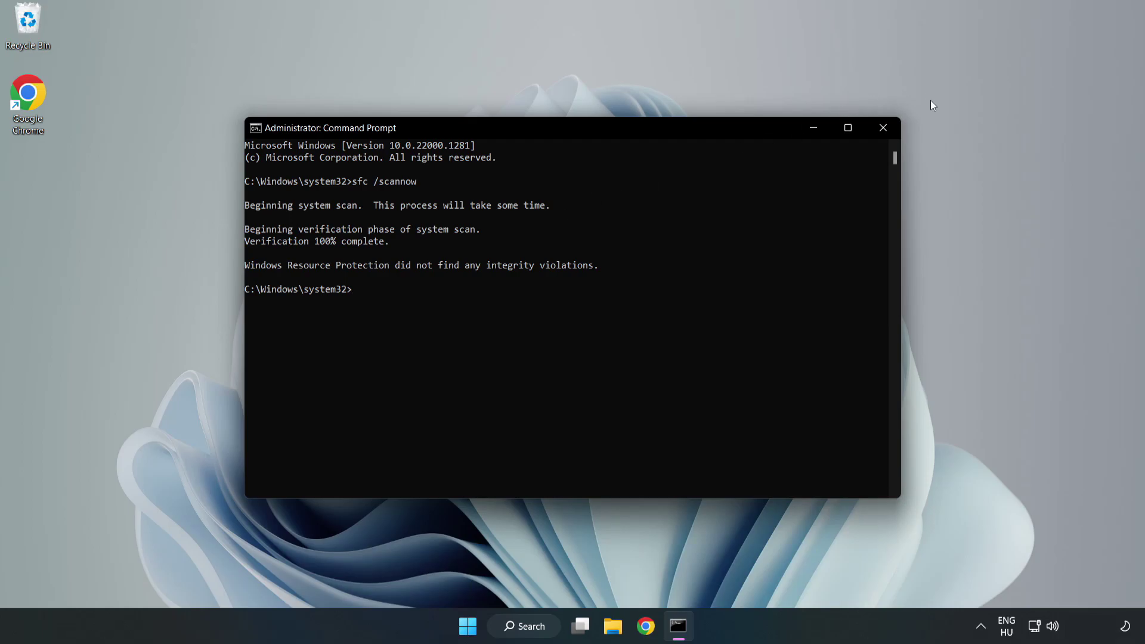
# Close Command Prompt and bring up the Start menu's power options, including Restart.
pyautogui.click(884, 136)
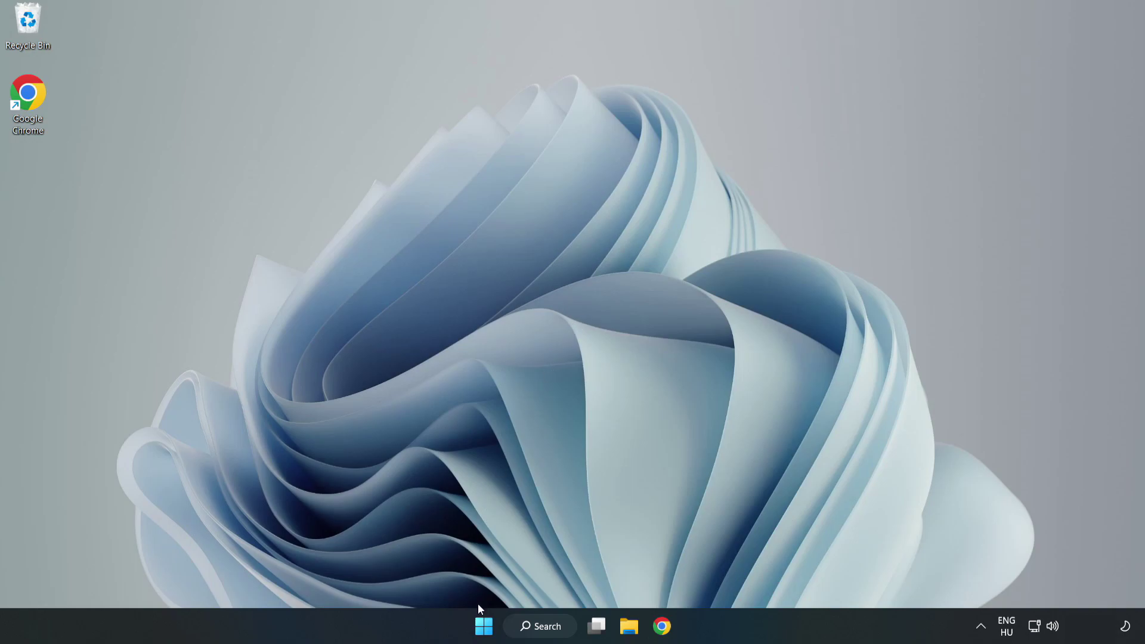
pyautogui.click(484, 625)
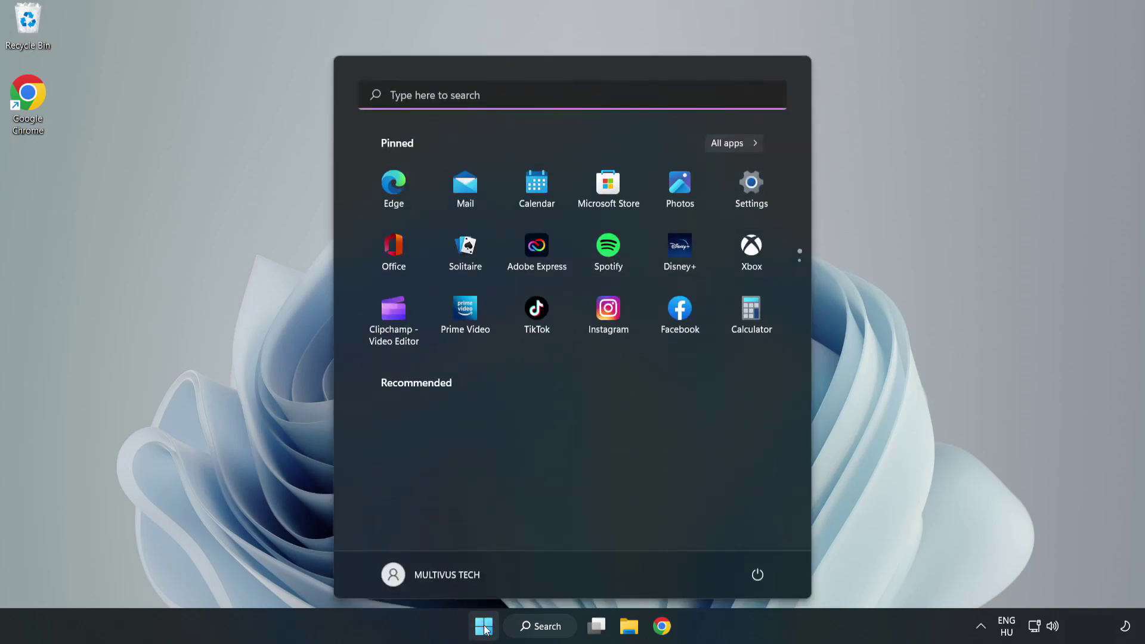
pyautogui.click(758, 575)
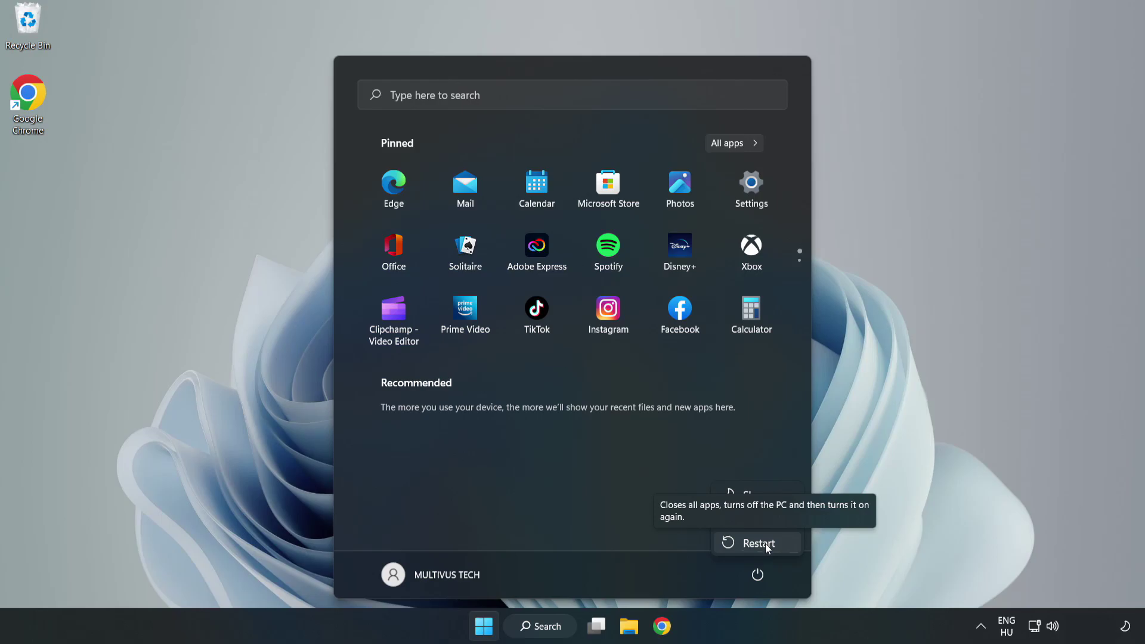